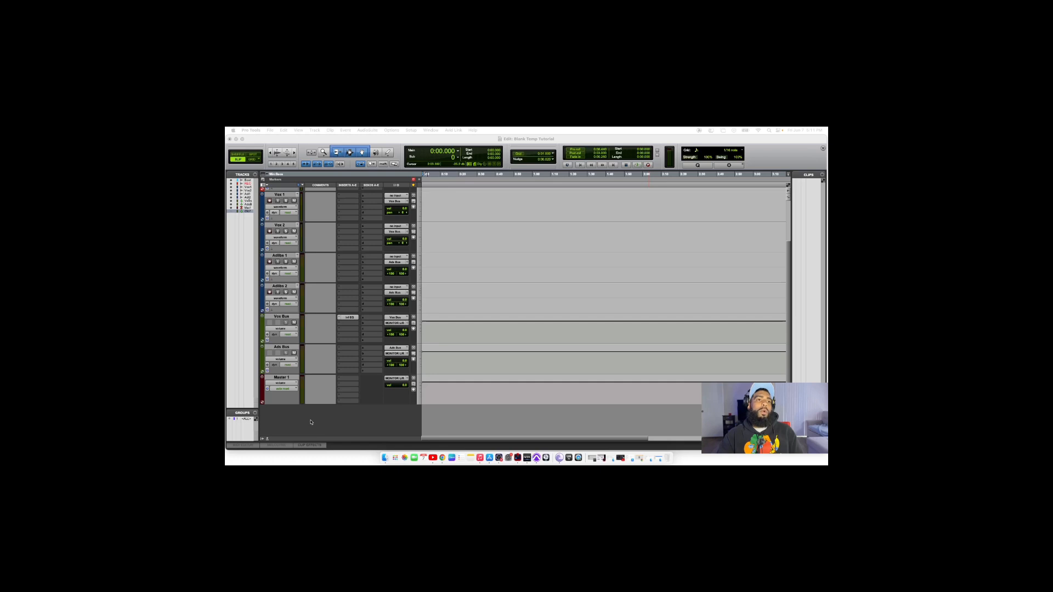
# Open the New Tracks setup and define the first track as a stereo Aux Input named Verb 1.
pyautogui.click(313, 130)
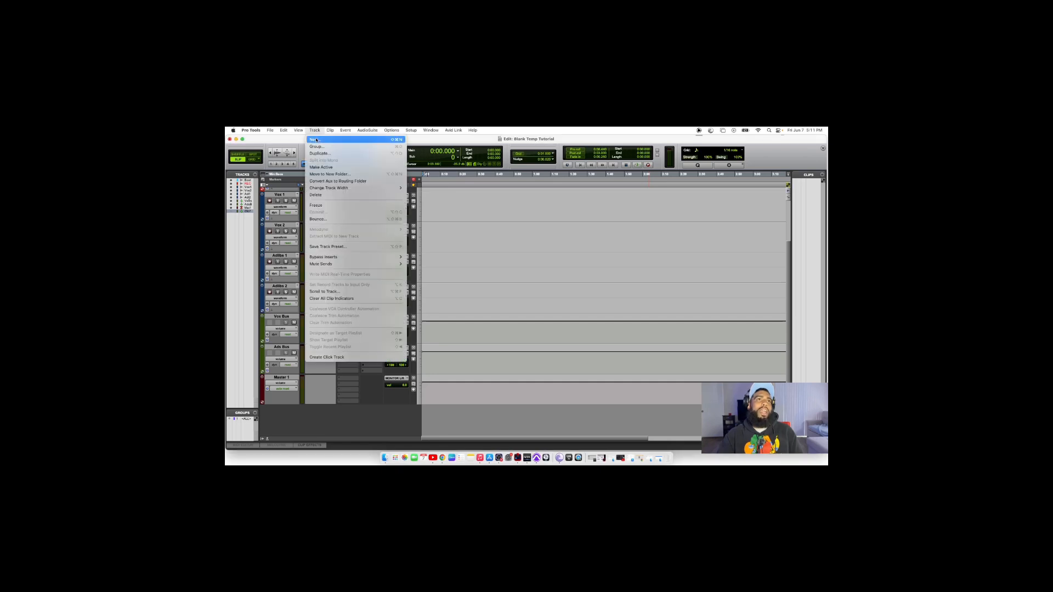
pyautogui.click(316, 140)
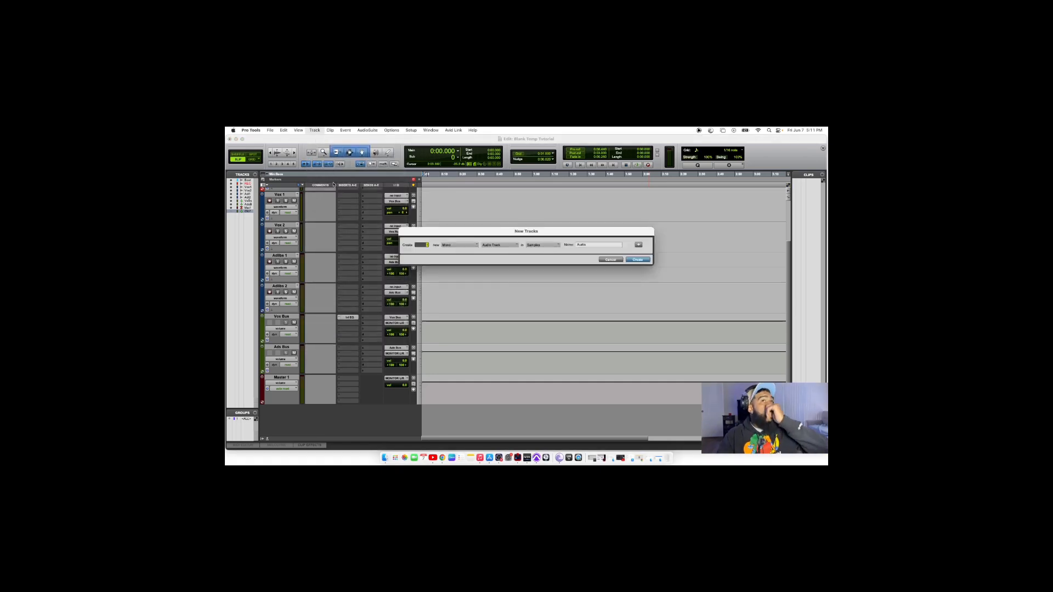
pyautogui.click(446, 247)
pyautogui.click(461, 253)
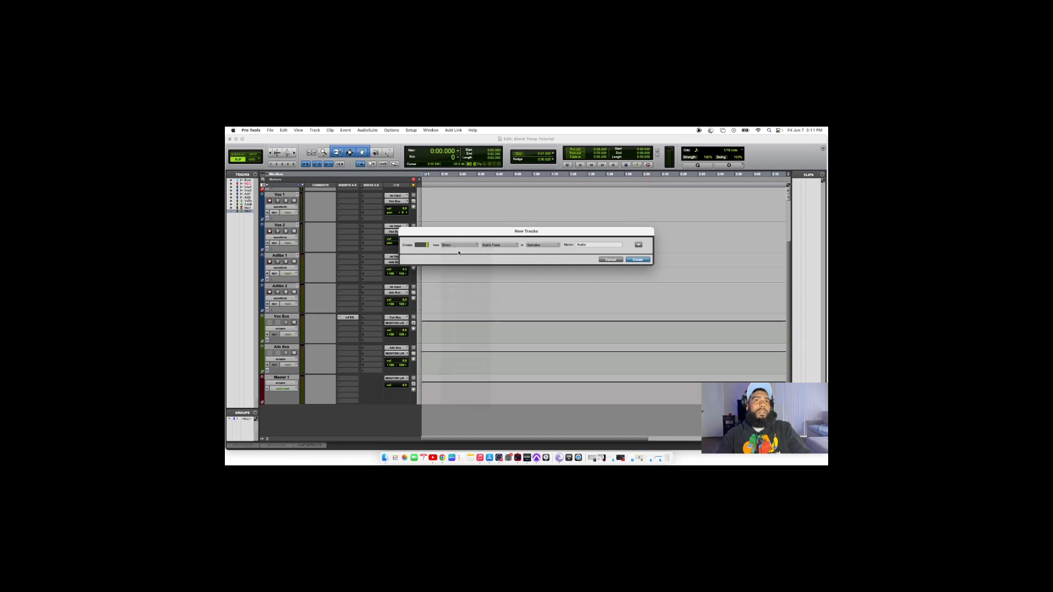
pyautogui.click(491, 249)
pyautogui.click(493, 254)
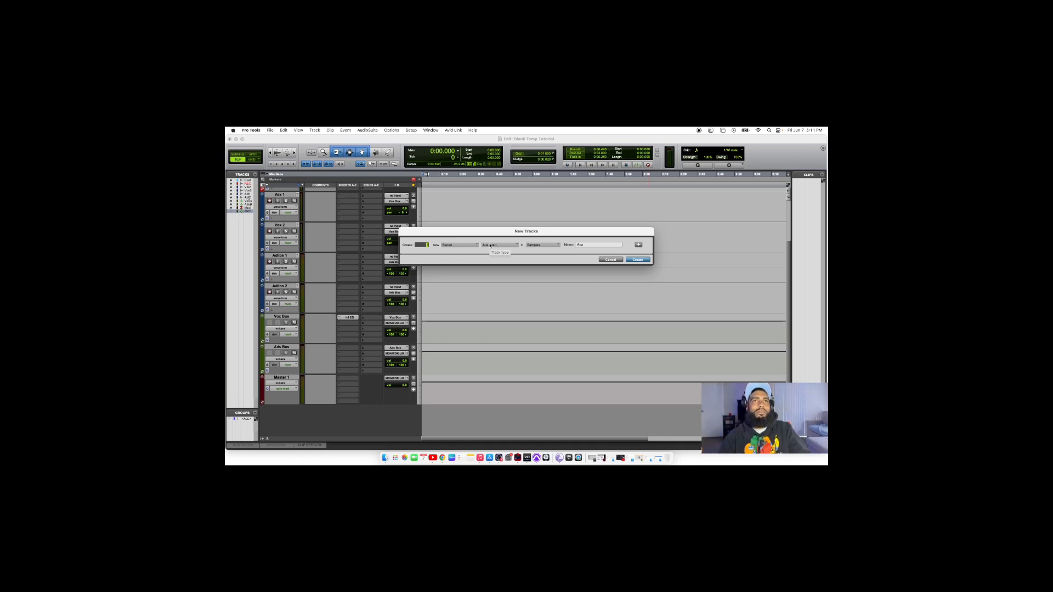
pyautogui.click(576, 245)
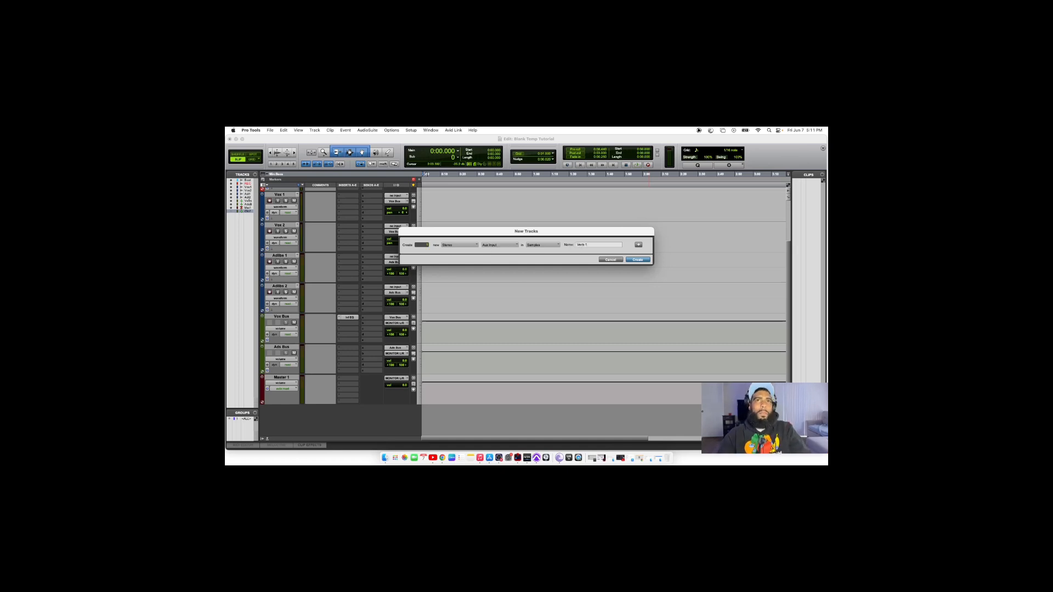
# Add a second row to the new tracks as a stereo Aux Input named Verb 2.
pyautogui.click(639, 245)
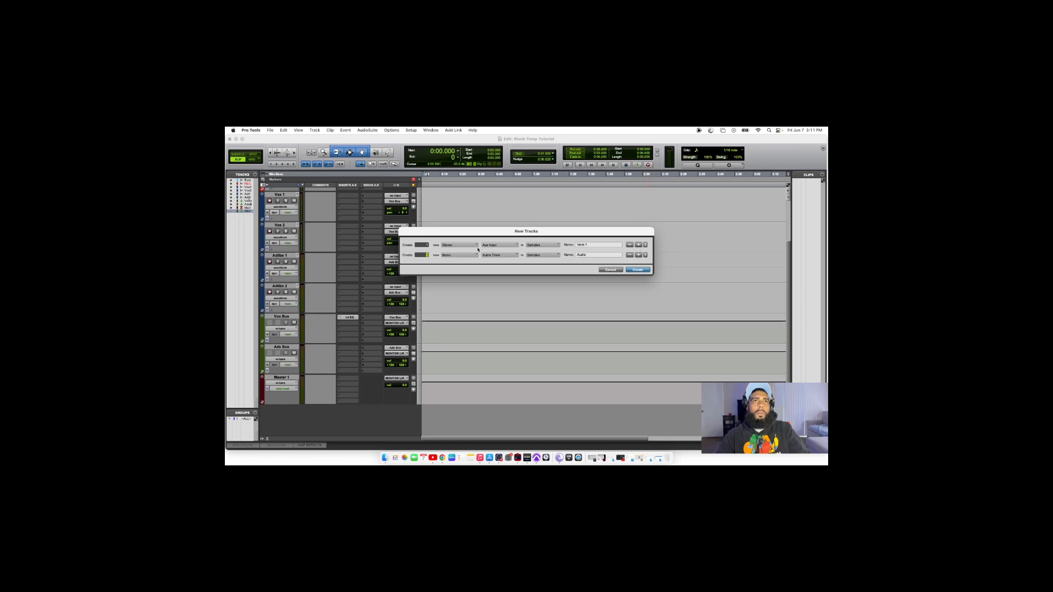
pyautogui.click(444, 255)
pyautogui.click(461, 262)
pyautogui.click(498, 256)
pyautogui.click(498, 262)
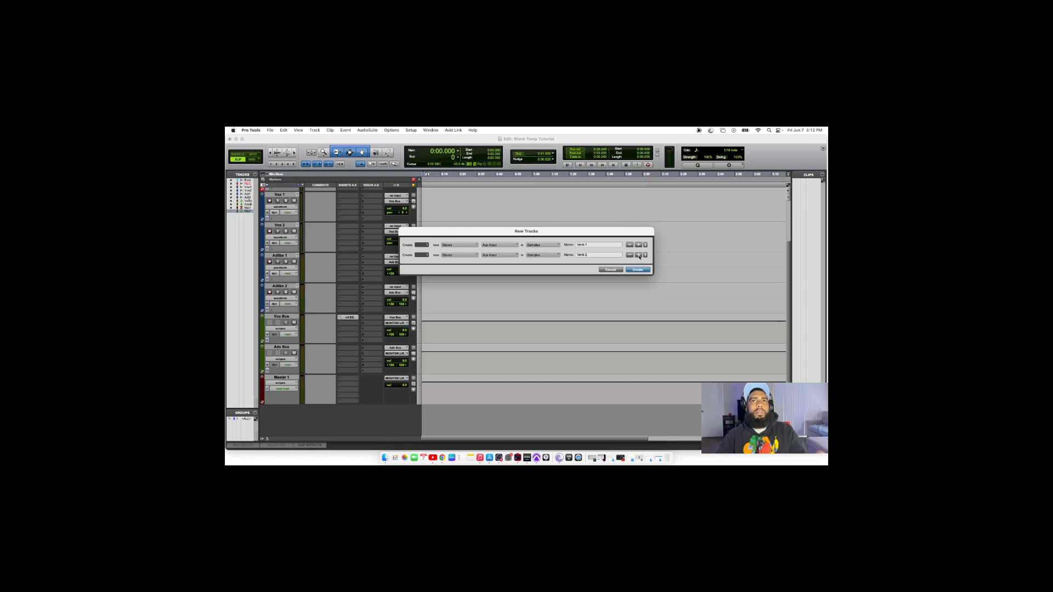
# Add a third row to the new tracks as a stereo Aux Input named 1/4.
pyautogui.click(639, 255)
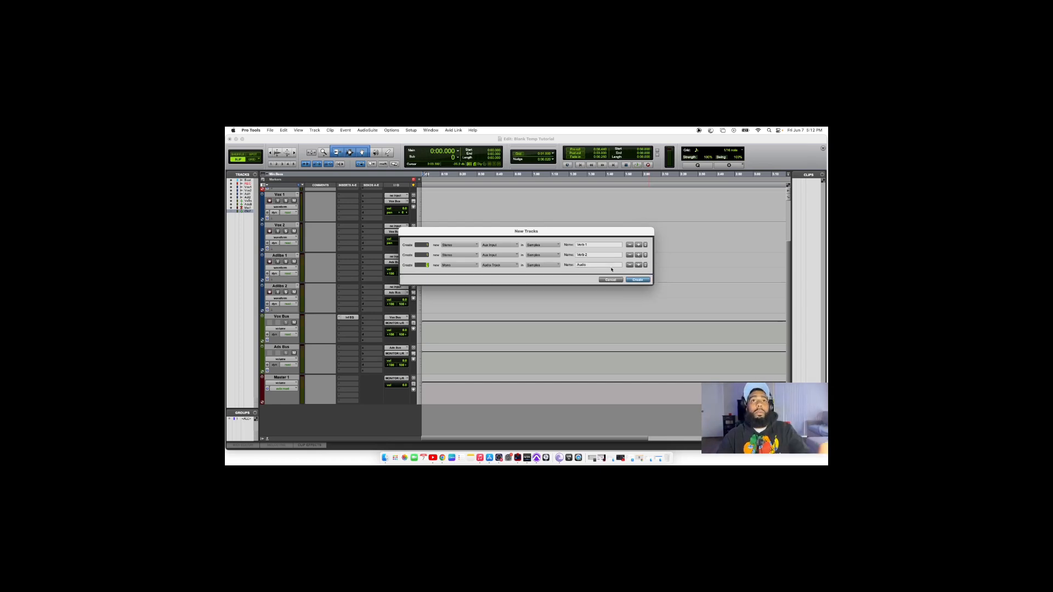
pyautogui.click(454, 268)
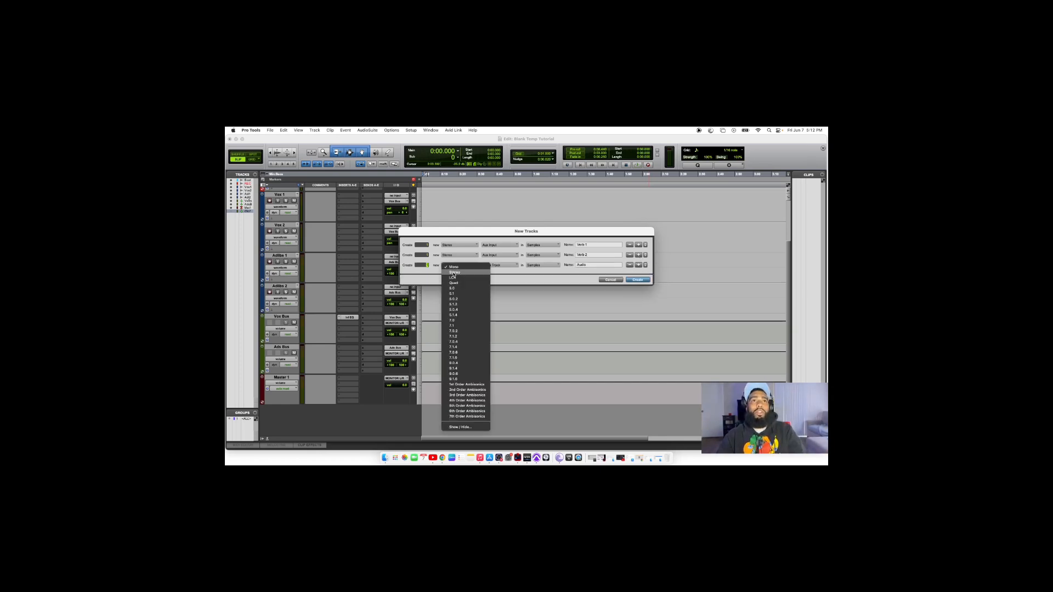
pyautogui.click(452, 272)
pyautogui.click(498, 266)
pyautogui.click(503, 271)
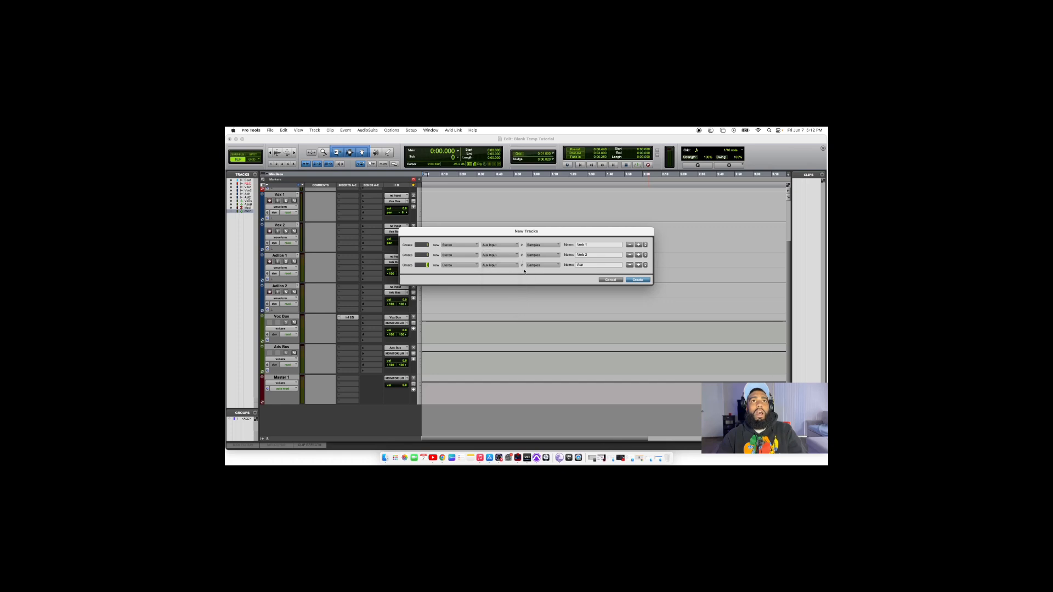
pyautogui.moveTo(585, 266); pyautogui.dragTo(565, 266)
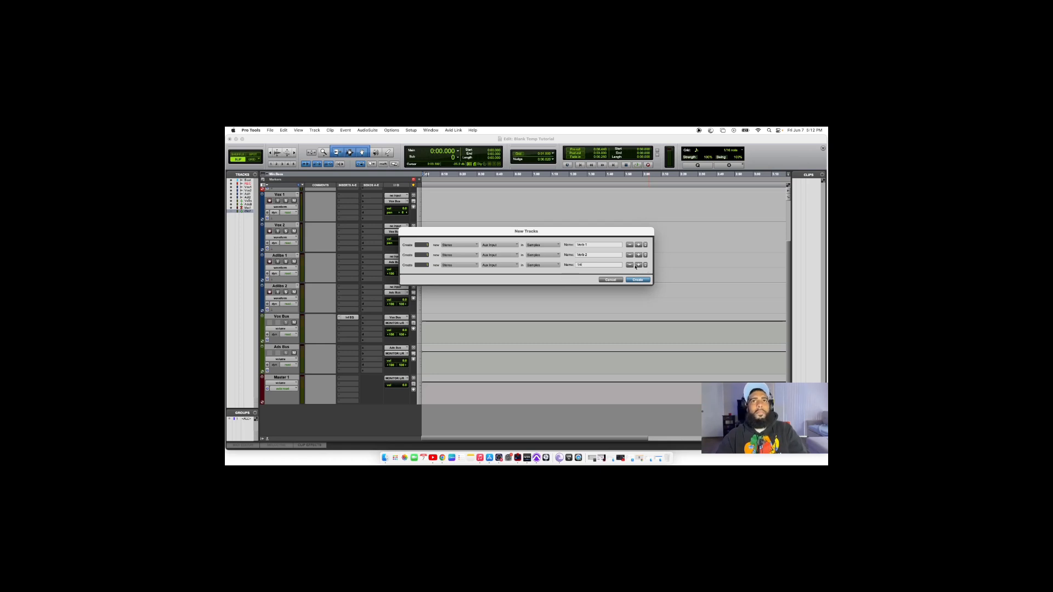
# Add a fourth row to the new tracks as a stereo Aux Input named 1/8.
pyautogui.click(638, 266)
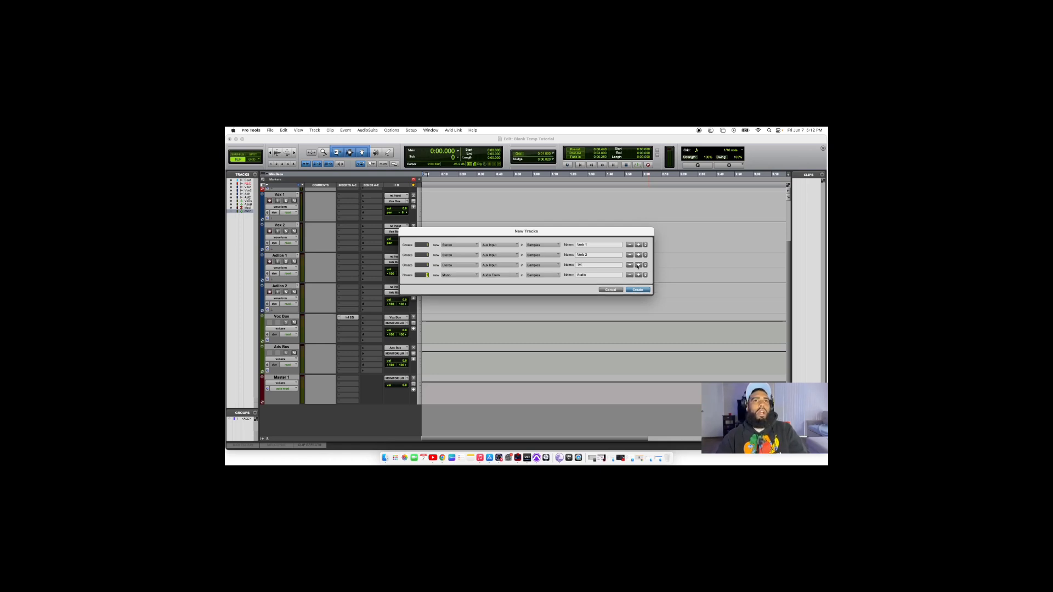
pyautogui.click(468, 277)
pyautogui.click(464, 284)
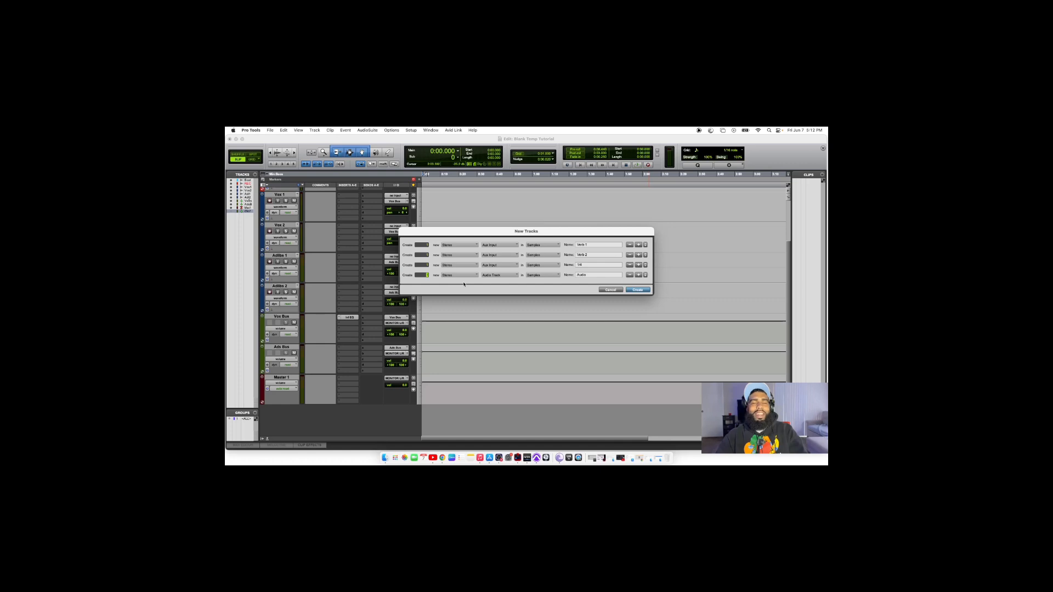
pyautogui.click(497, 274)
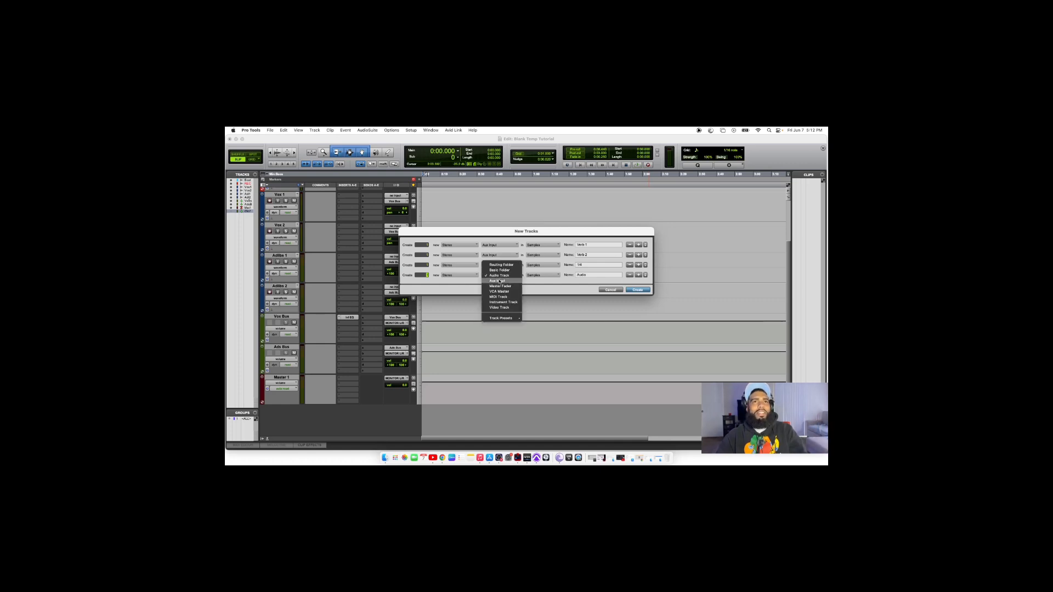
pyautogui.click(499, 280)
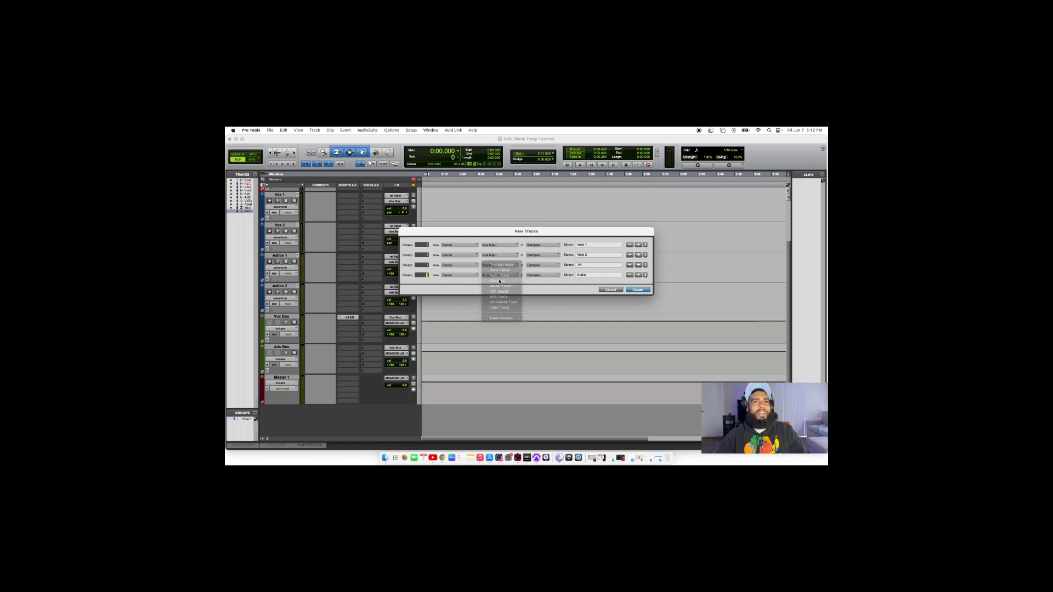
pyautogui.doubleClick(578, 276)
pyautogui.write('1/8')
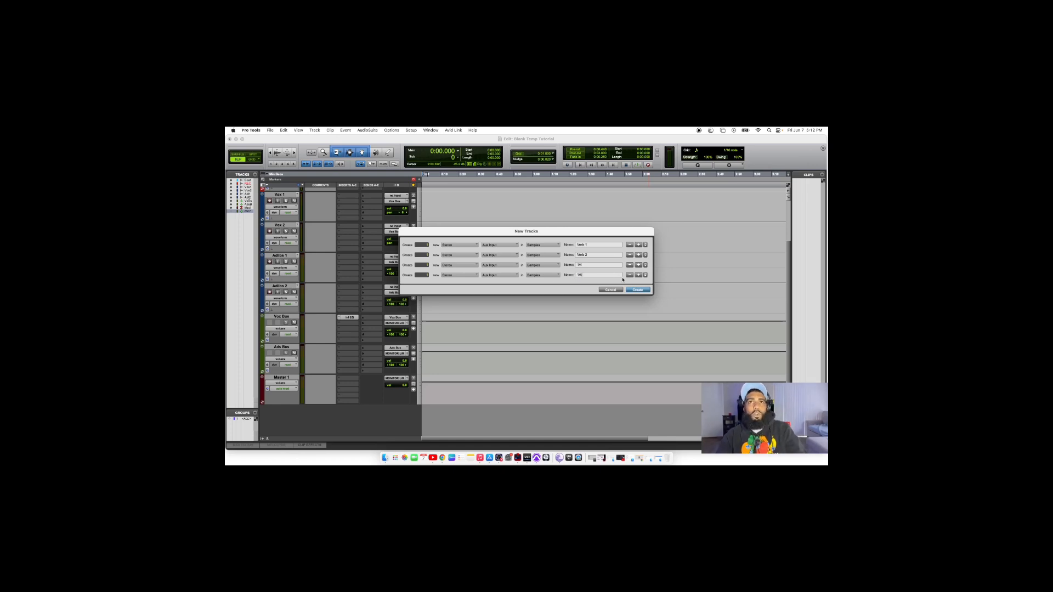
# Add a fifth row to the new tracks as a stereo Aux Input named 1/16.
pyautogui.click(638, 276)
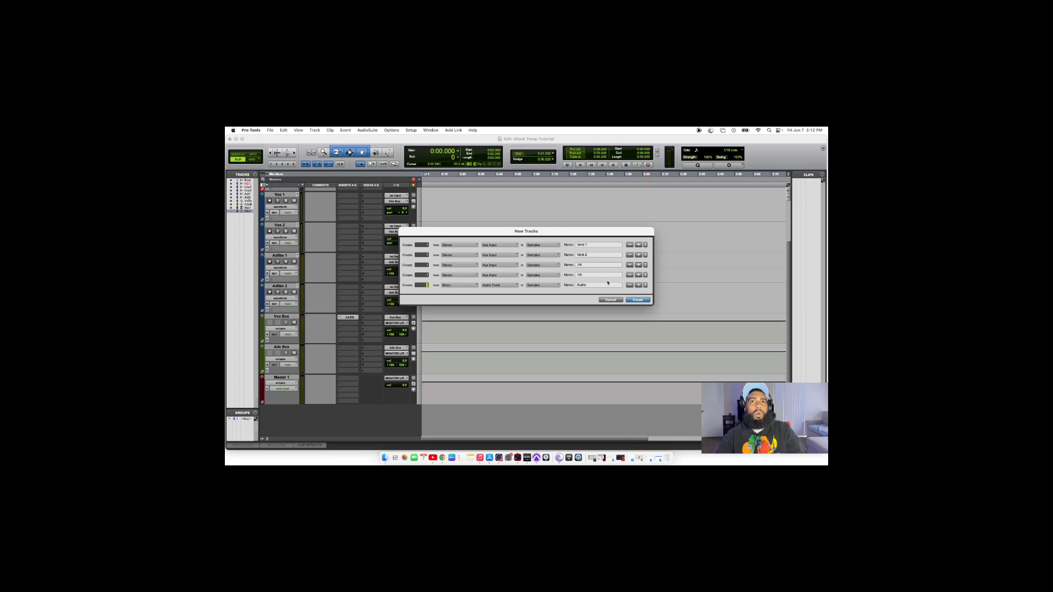
pyautogui.click(467, 284)
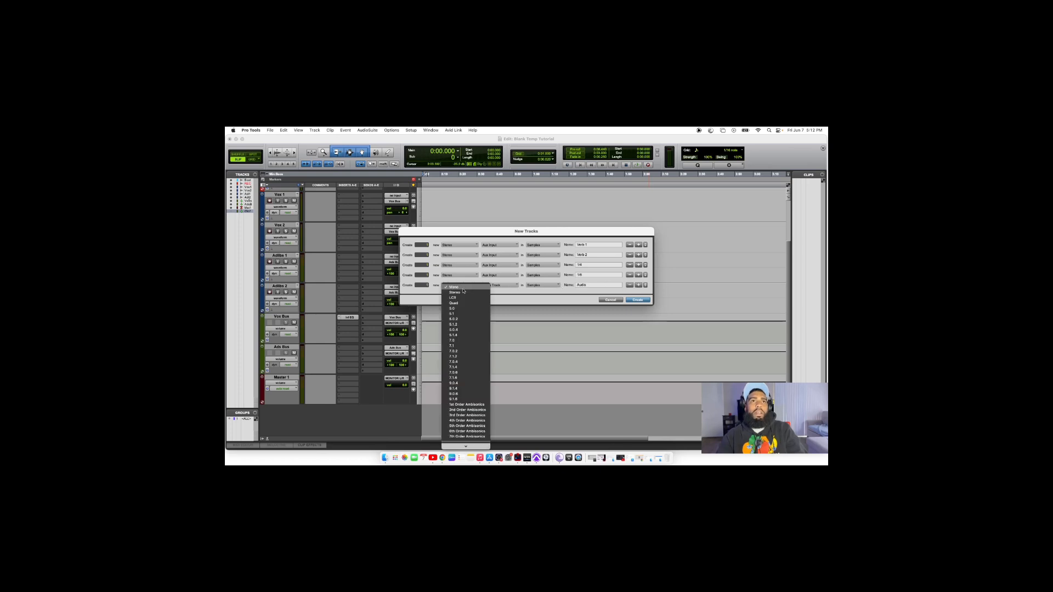
pyautogui.click(463, 291)
pyautogui.click(500, 286)
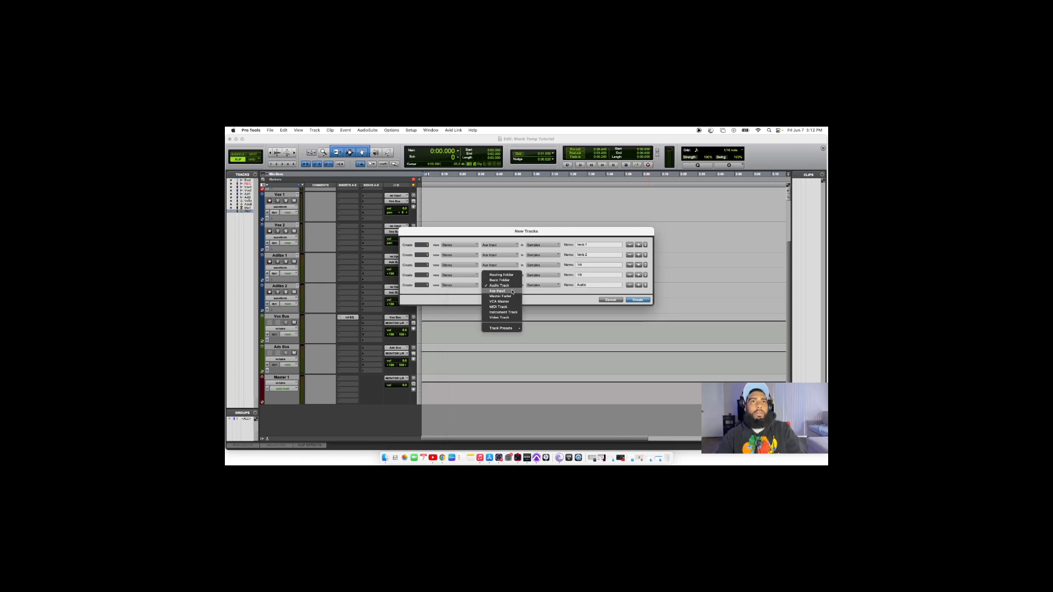
pyautogui.click(512, 291)
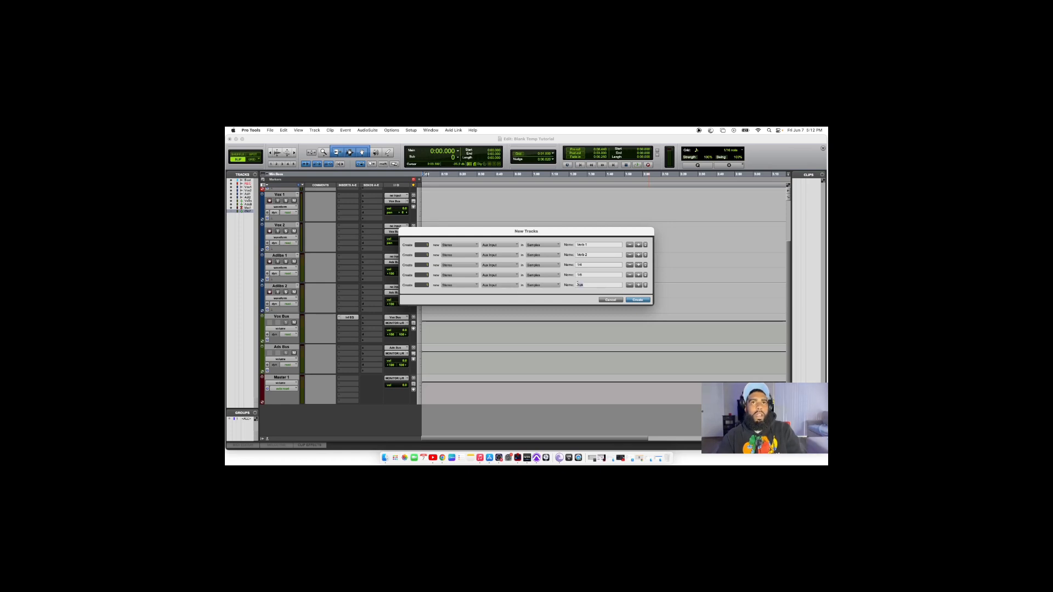
pyautogui.write('1/16')
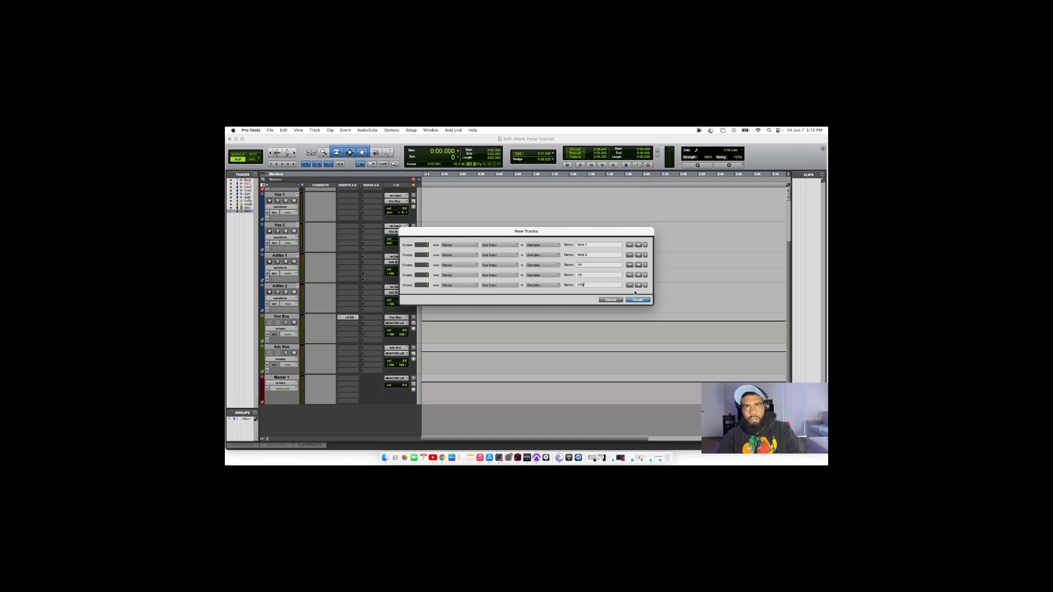
# Add a sixth row as a stereo Aux Input named PLELL and create all six tracks.
pyautogui.click(638, 286)
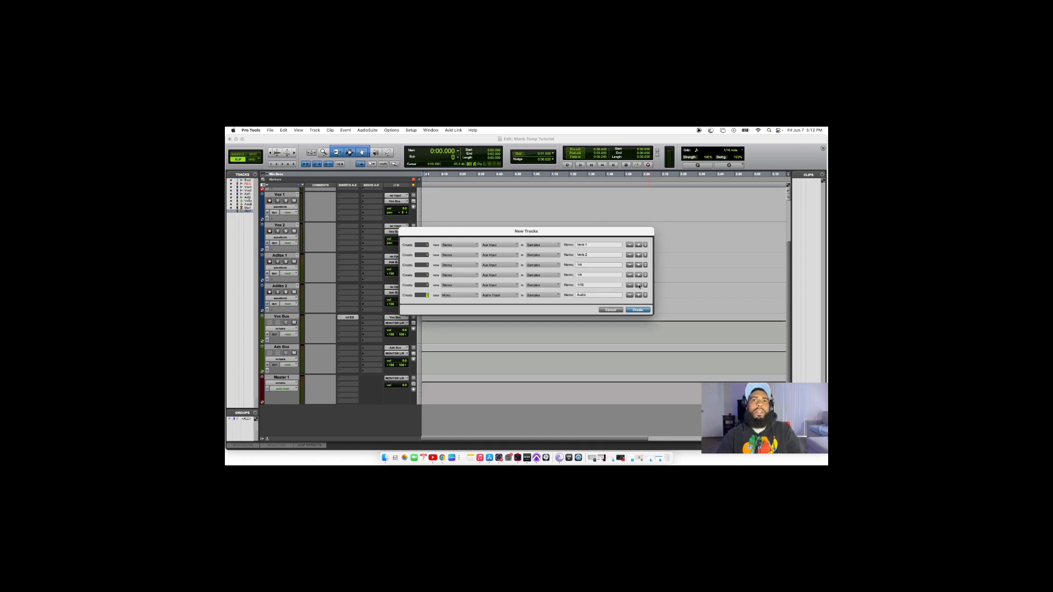
pyautogui.click(471, 295)
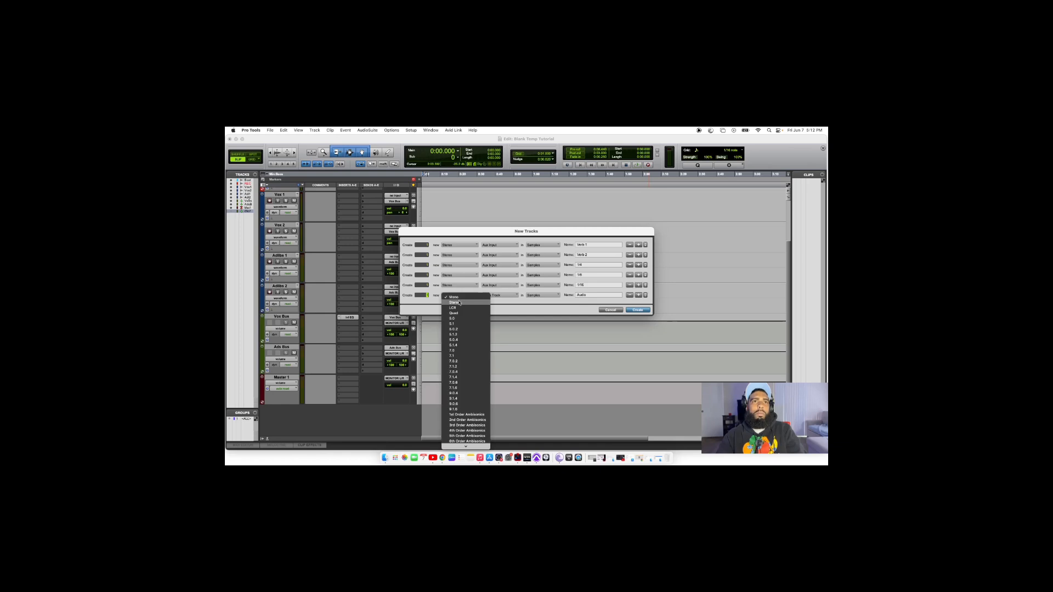
pyautogui.click(473, 303)
pyautogui.click(502, 295)
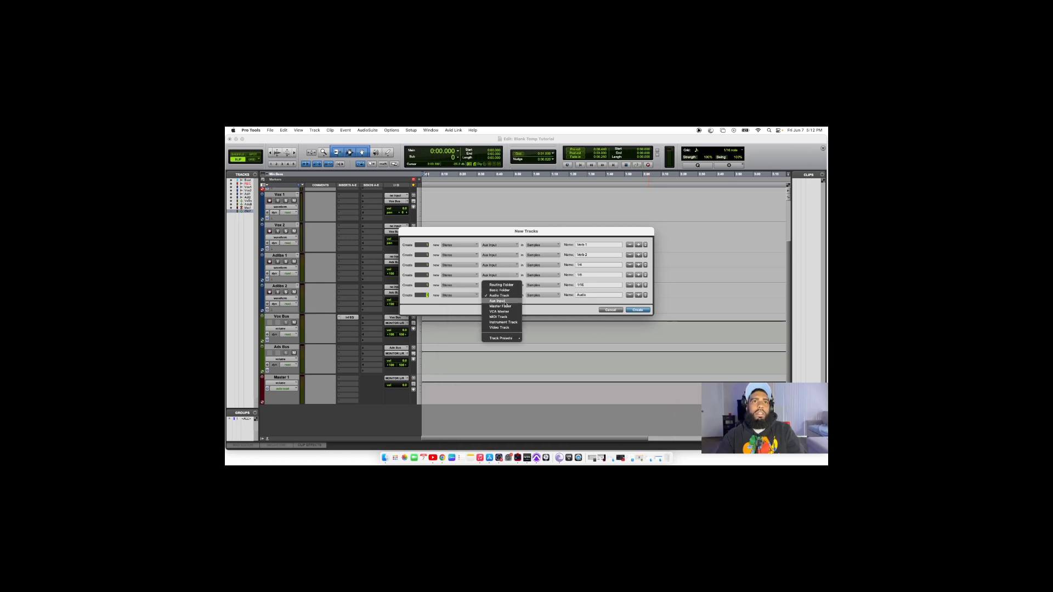
pyautogui.click(496, 304)
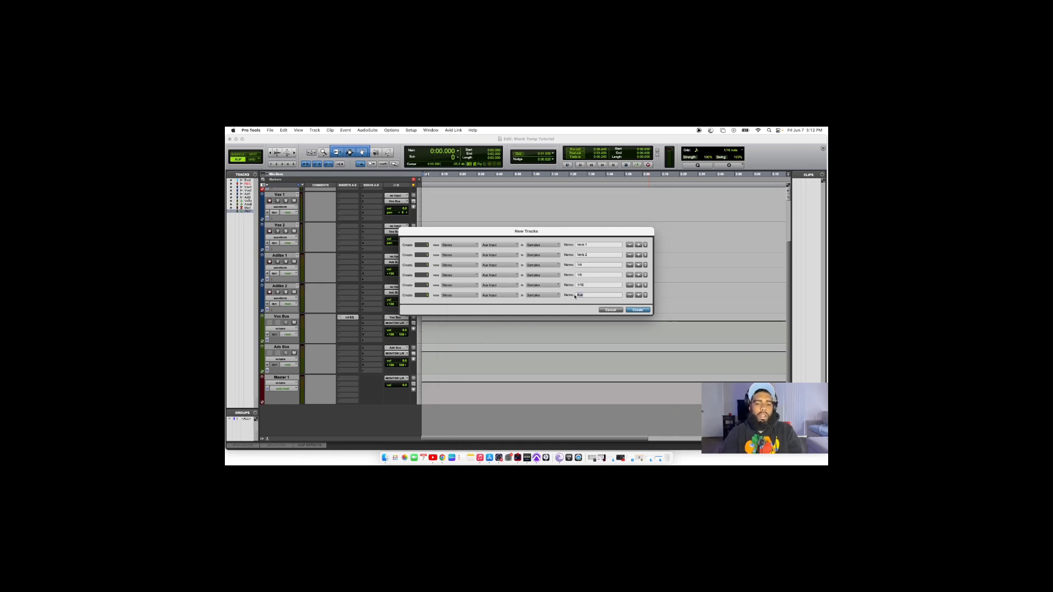
pyautogui.doubleClick(575, 296)
pyautogui.write('PLELL')
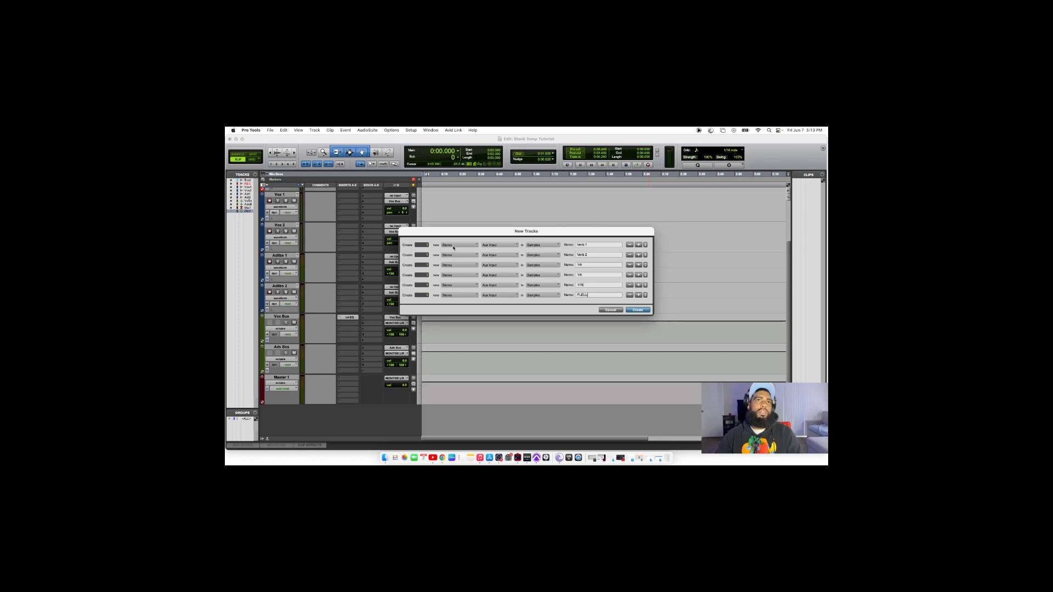
pyautogui.click(638, 311)
# Show the Sends F-J column in the Edit window and hide the Comments column.
pyautogui.scroll(-5, 565, 326)
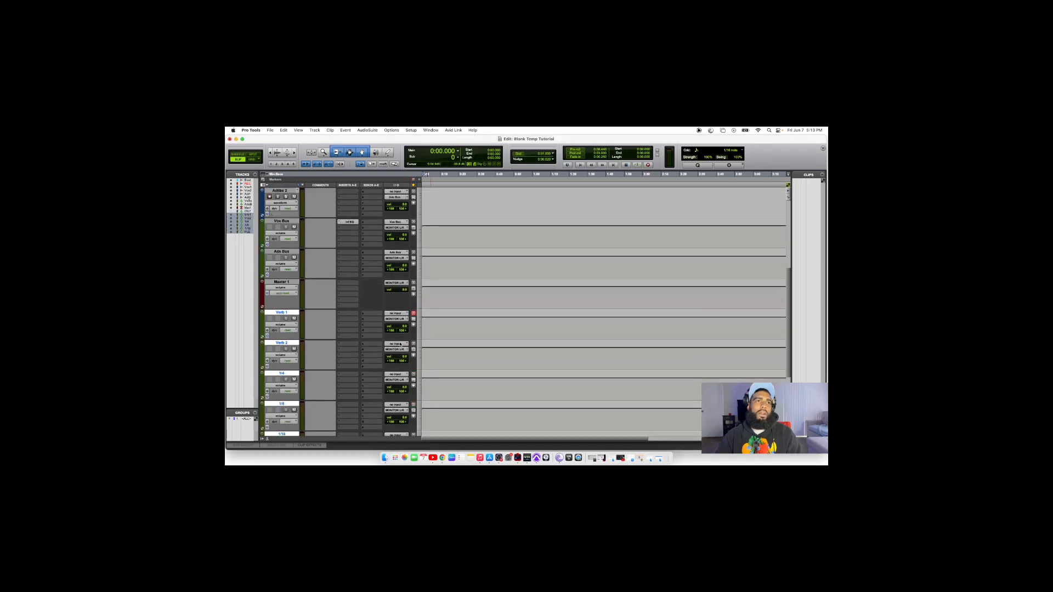
pyautogui.scroll(3, 400, 345)
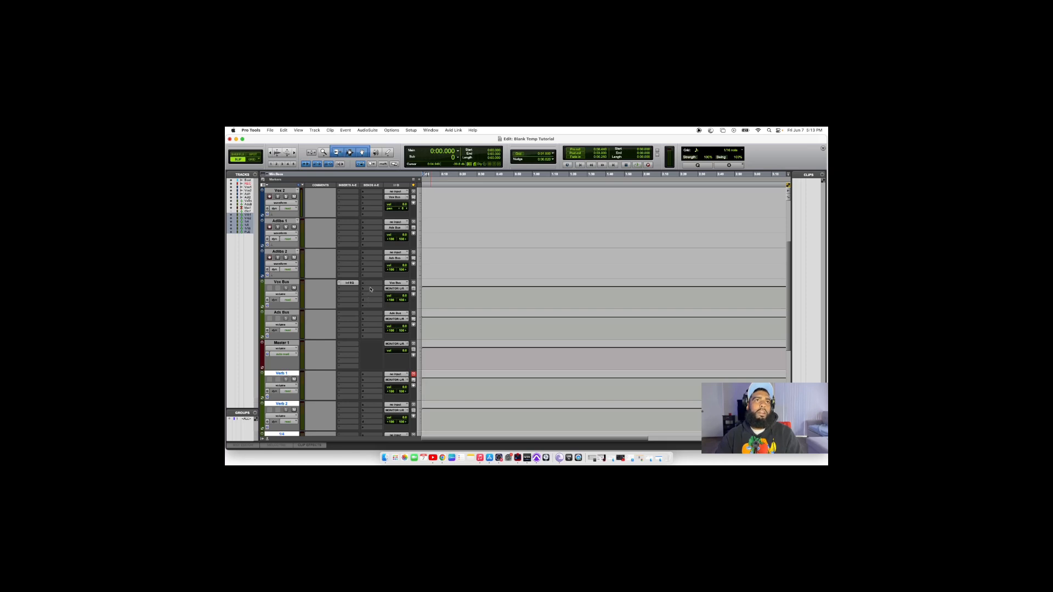
pyautogui.click(377, 187)
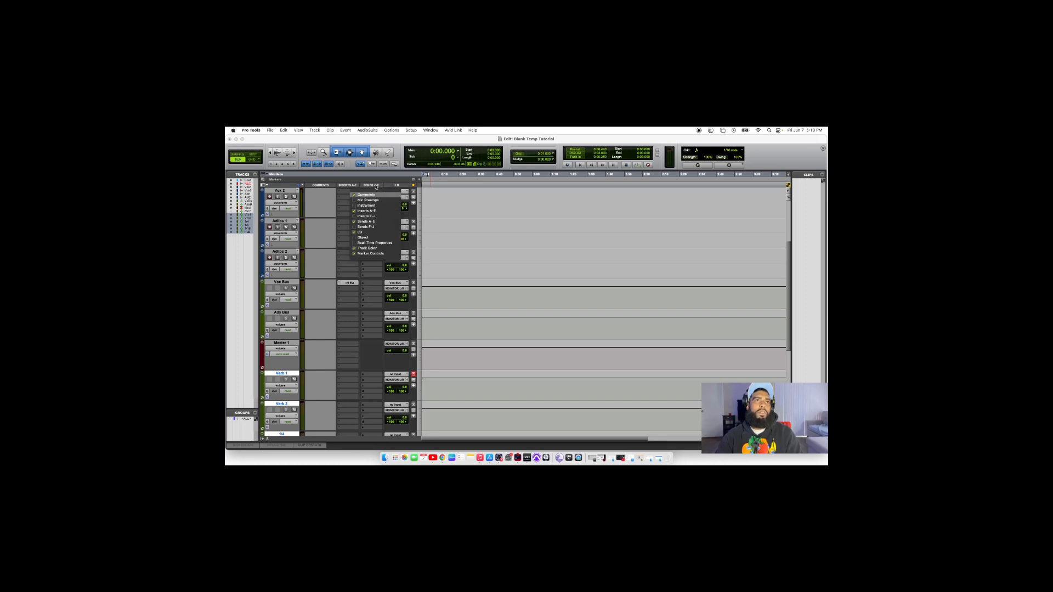
pyautogui.click(374, 227)
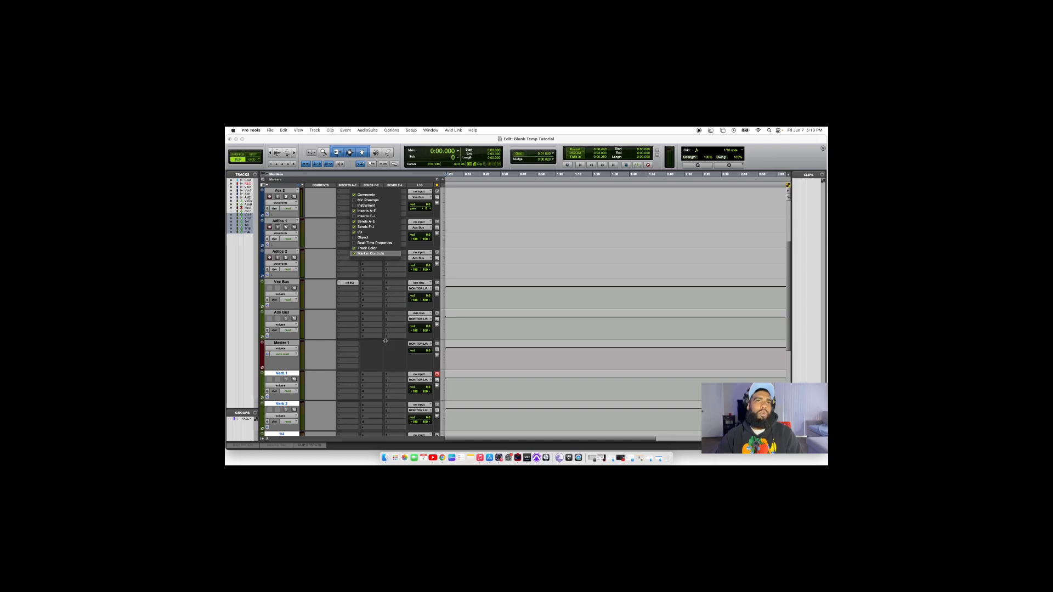
pyautogui.click(368, 195)
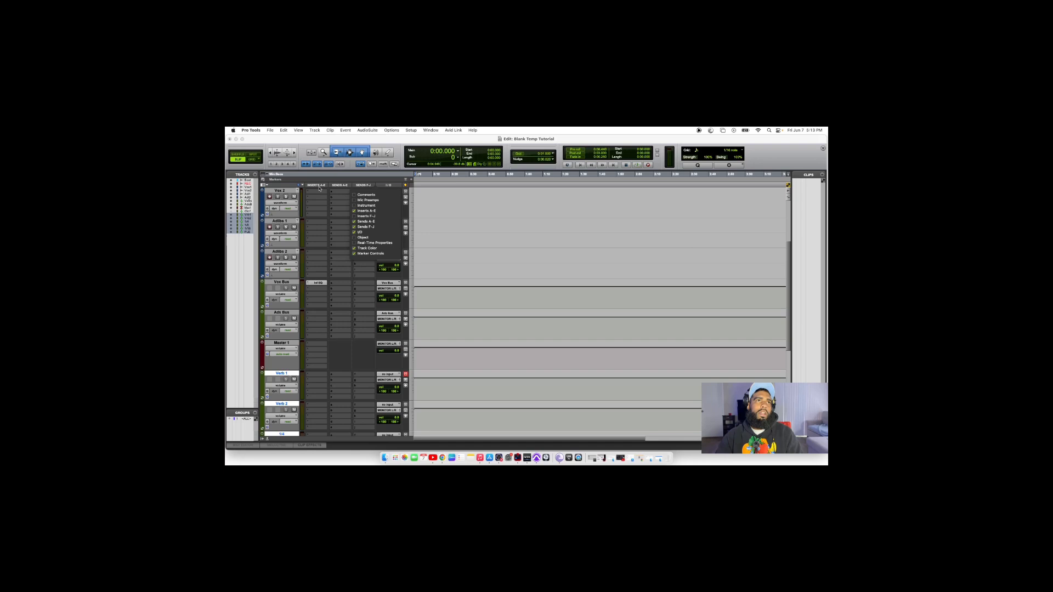
pyautogui.click(350, 180)
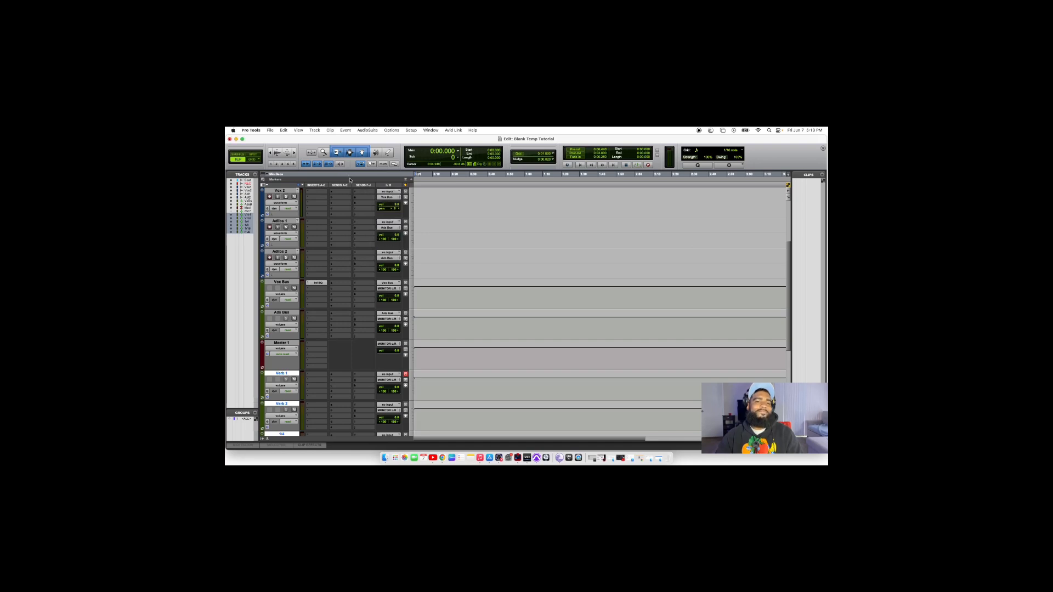
# Turn on input monitoring for the REC track.
pyautogui.scroll(2, 321, 284)
pyautogui.scroll(-1, 329, 296)
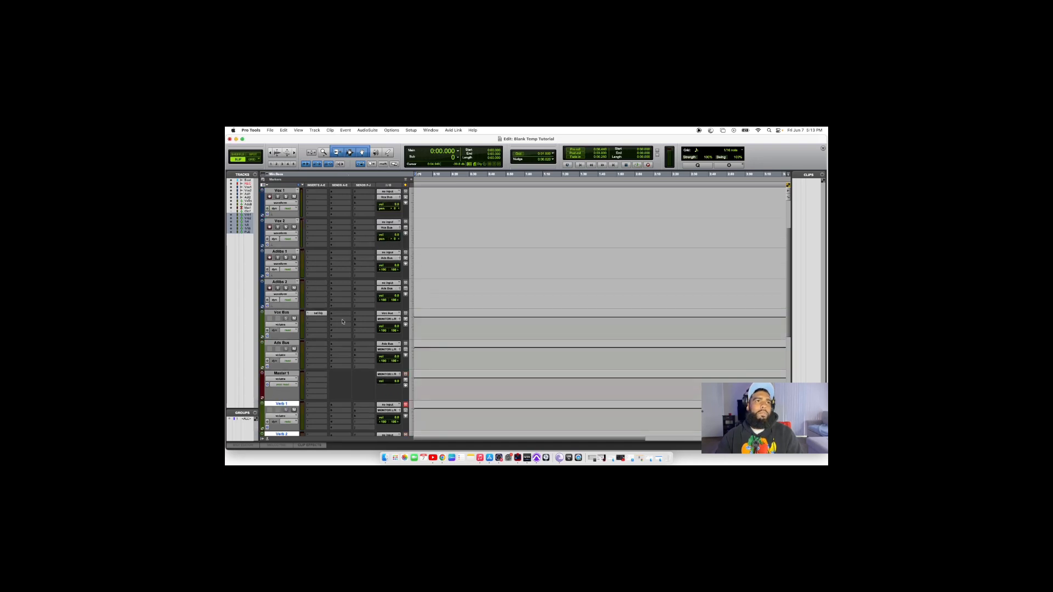
pyautogui.scroll(2, 342, 314)
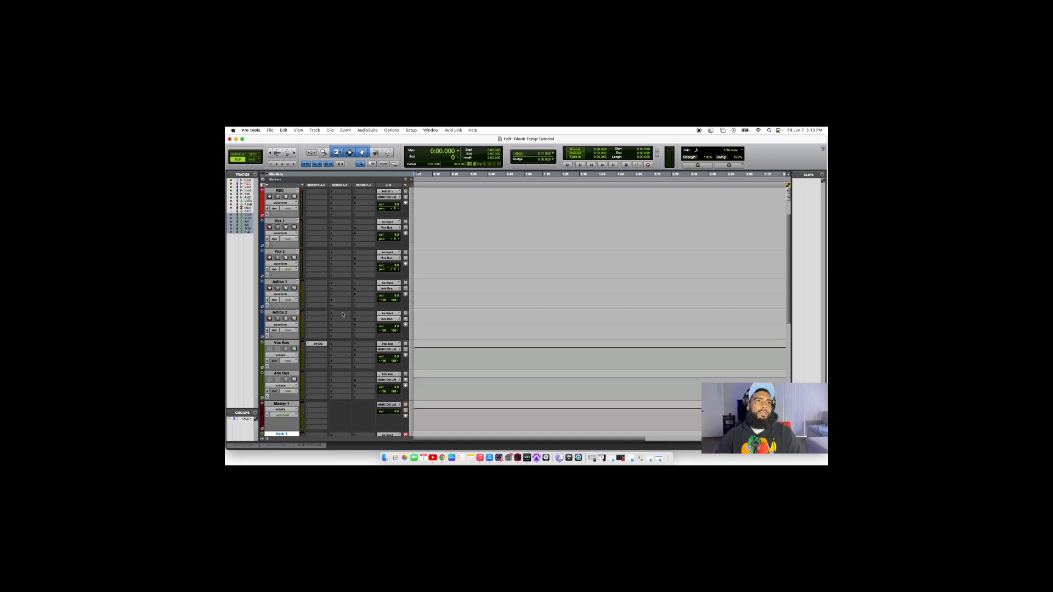
pyautogui.click(278, 228)
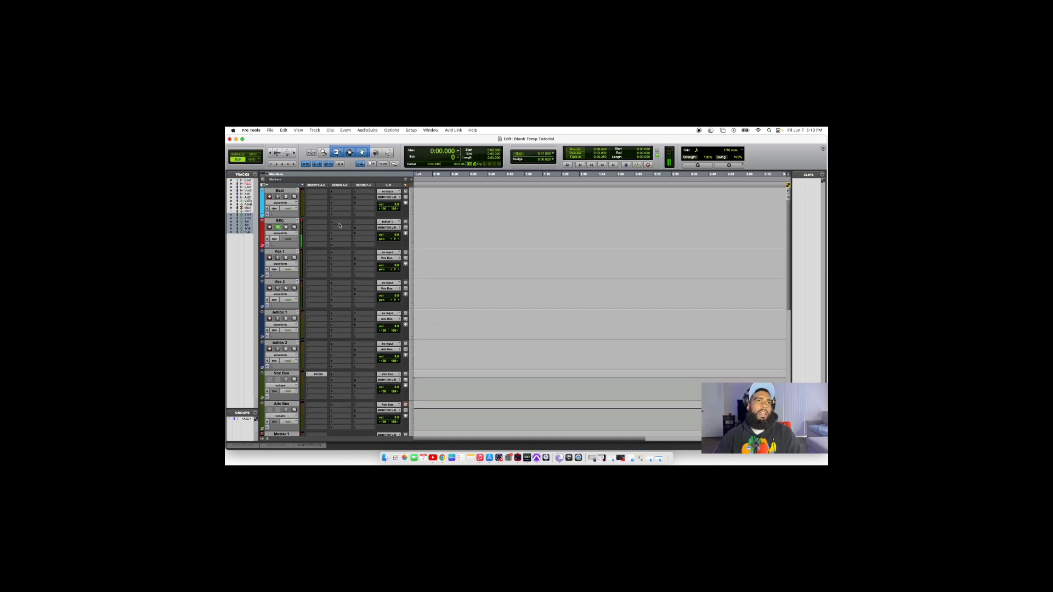
# Add sends on the Vox Bus track to the Verb 1 and Verb 2 tracks.
pyautogui.click(334, 374)
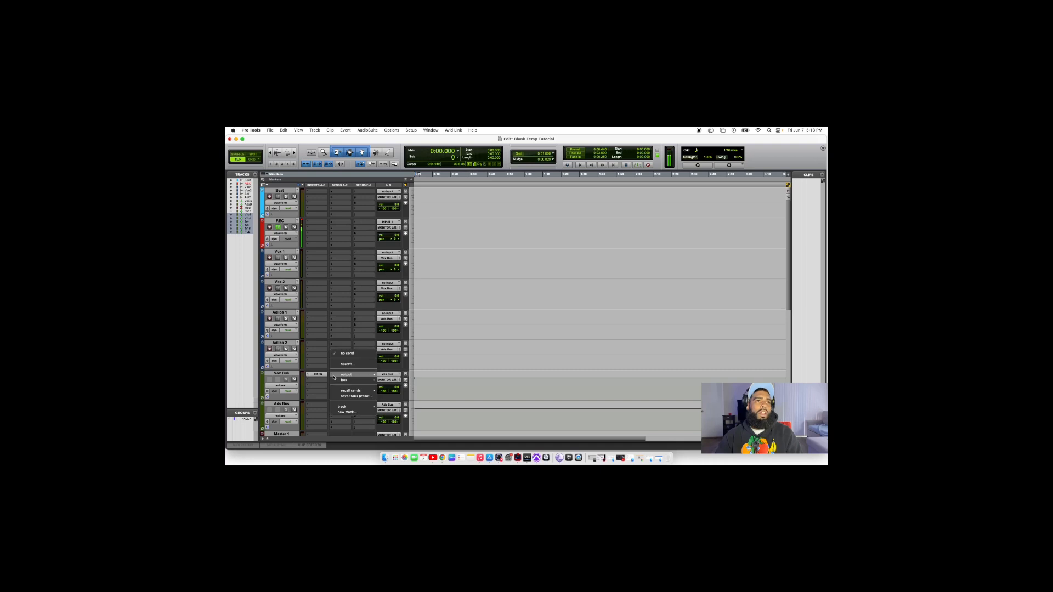
pyautogui.moveTo(333, 377)
pyautogui.moveTo(356, 406)
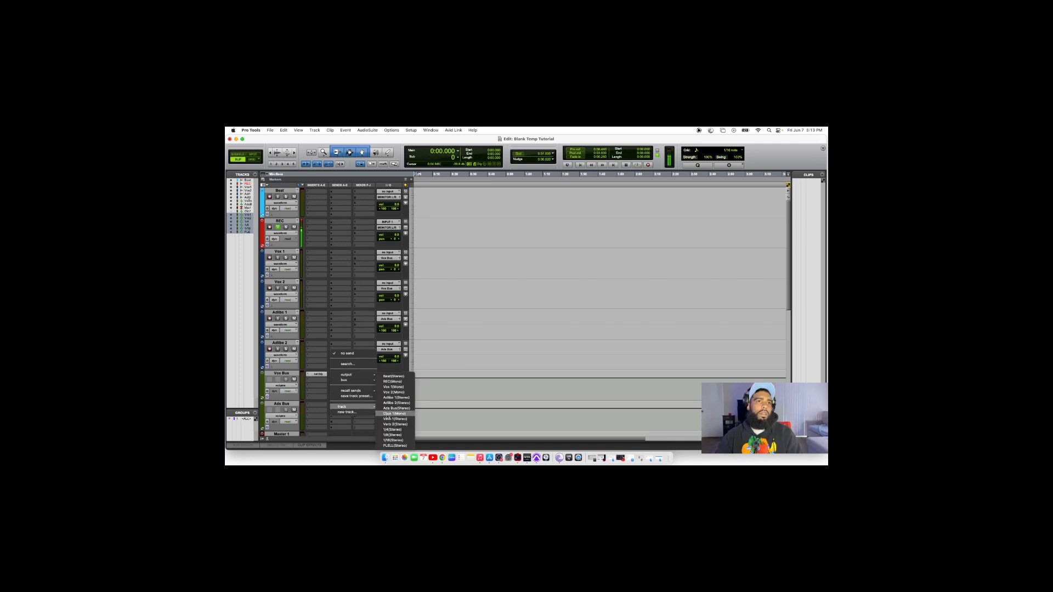
pyautogui.click(394, 419)
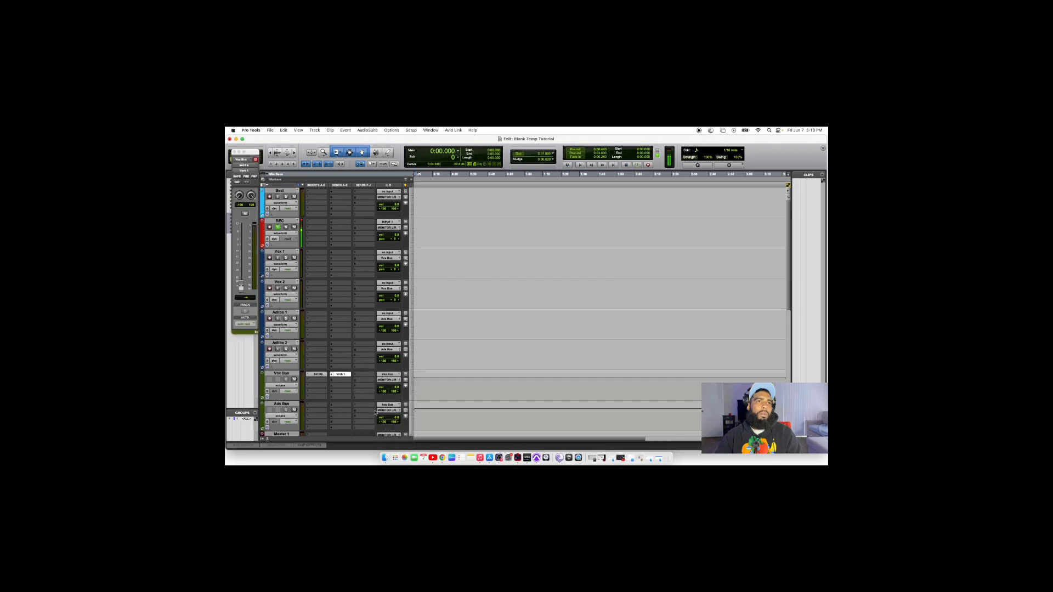
pyautogui.click(343, 381)
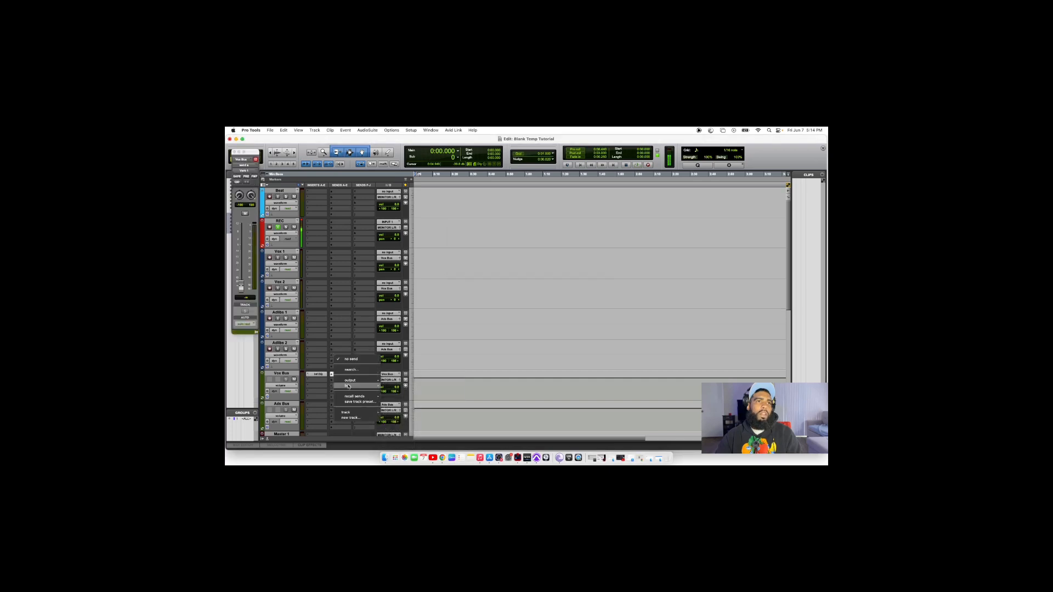
pyautogui.moveTo(348, 387)
pyautogui.moveTo(355, 411)
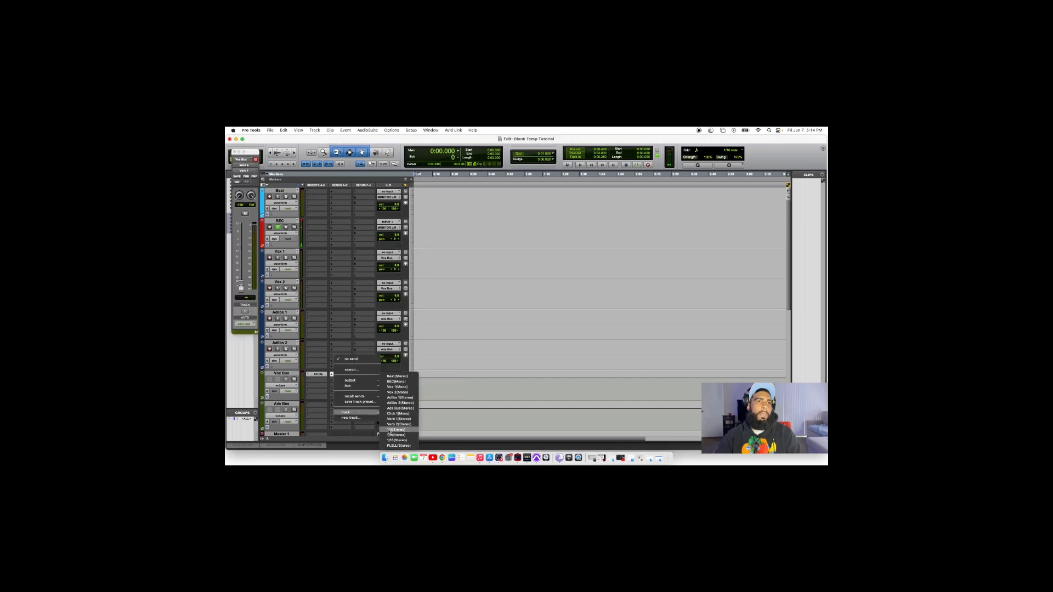
pyautogui.click(396, 424)
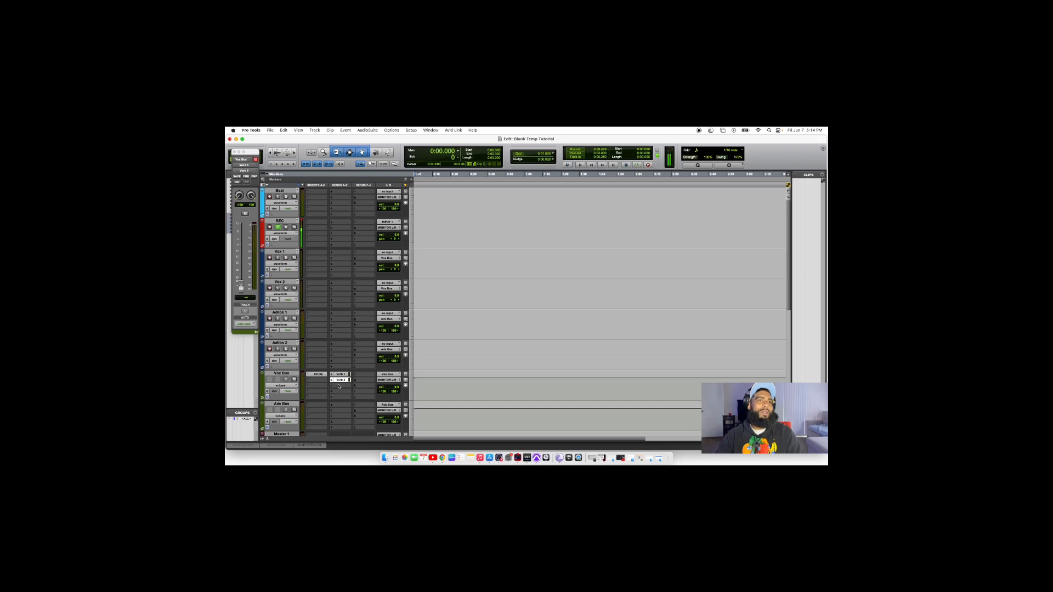
# Add three more sends on the Vox Bus track, routed to the 1/4, 1/8 and 1/16 delay tracks.
pyautogui.click(338, 387)
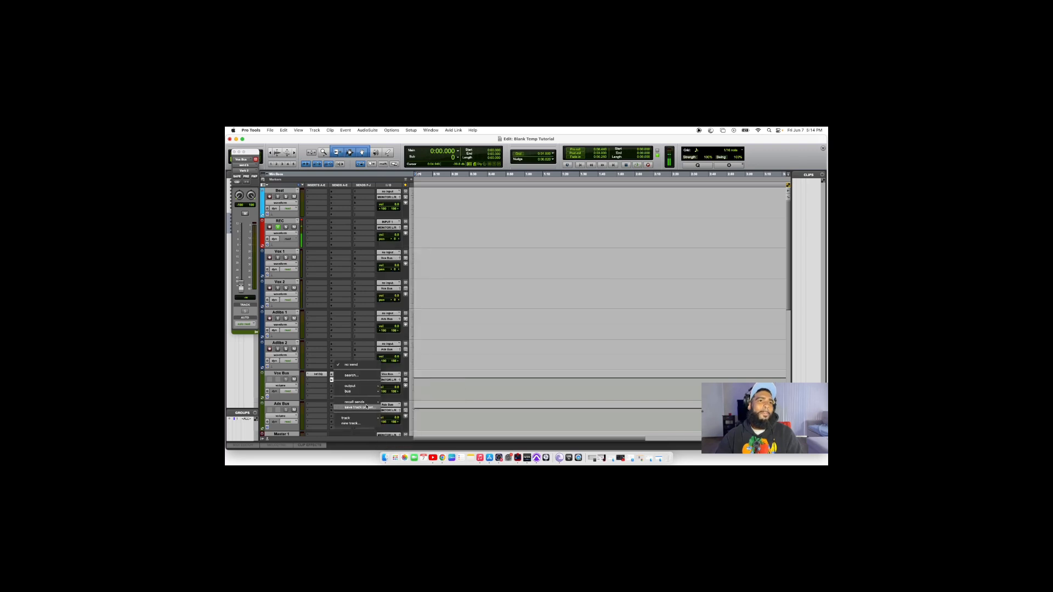
pyautogui.moveTo(367, 418)
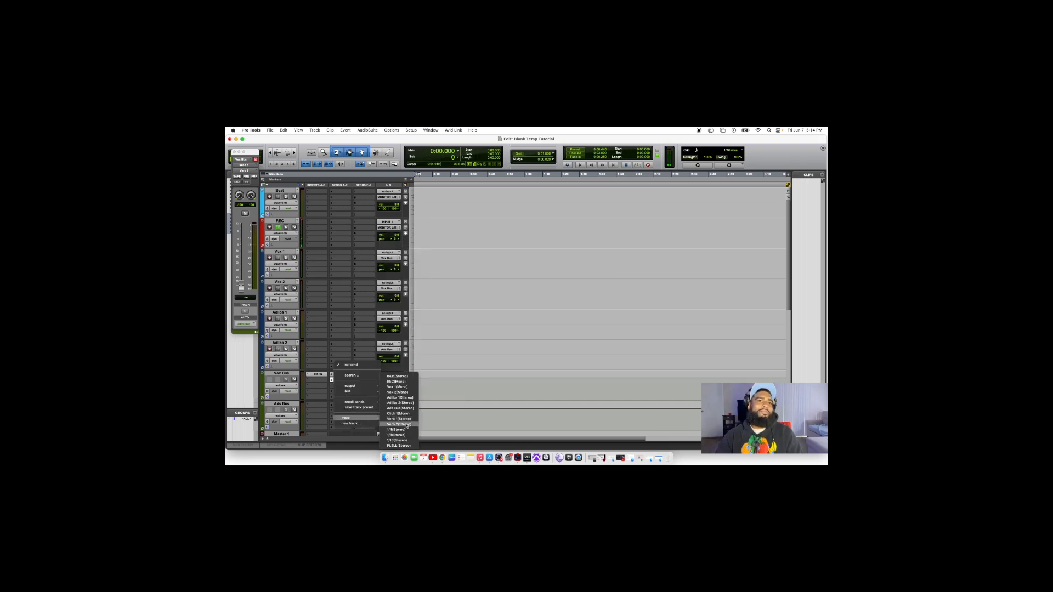
pyautogui.click(396, 430)
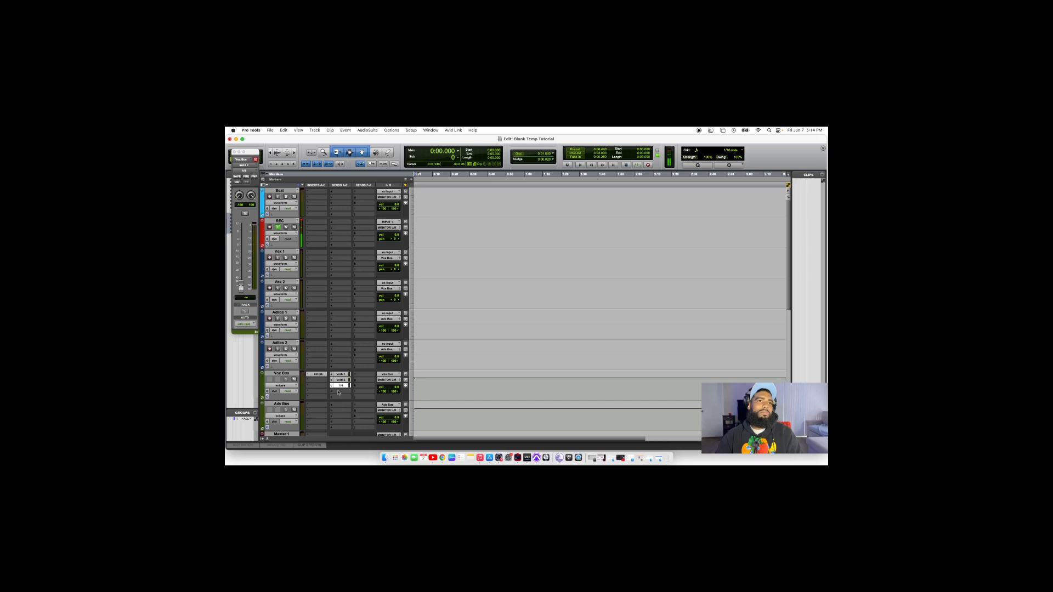
pyautogui.click(339, 392)
pyautogui.moveTo(361, 423)
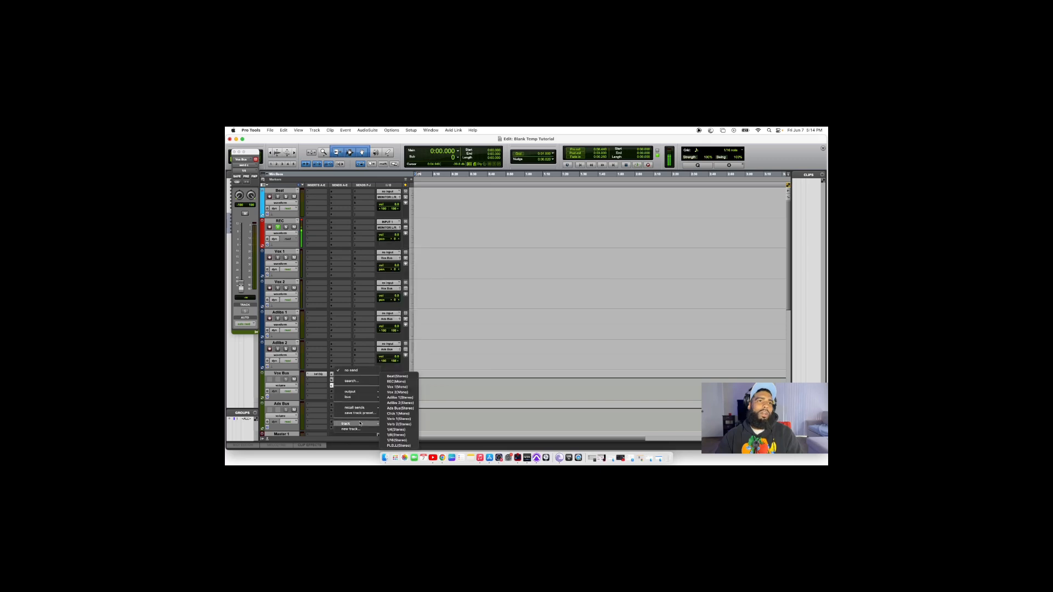
pyautogui.click(407, 436)
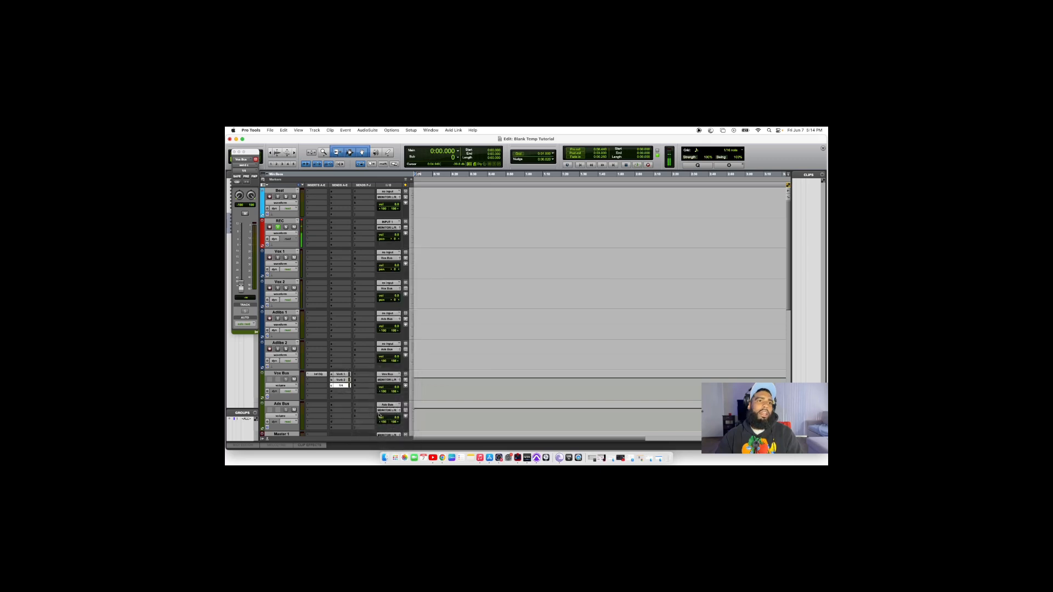
pyautogui.click(339, 398)
pyautogui.moveTo(356, 405)
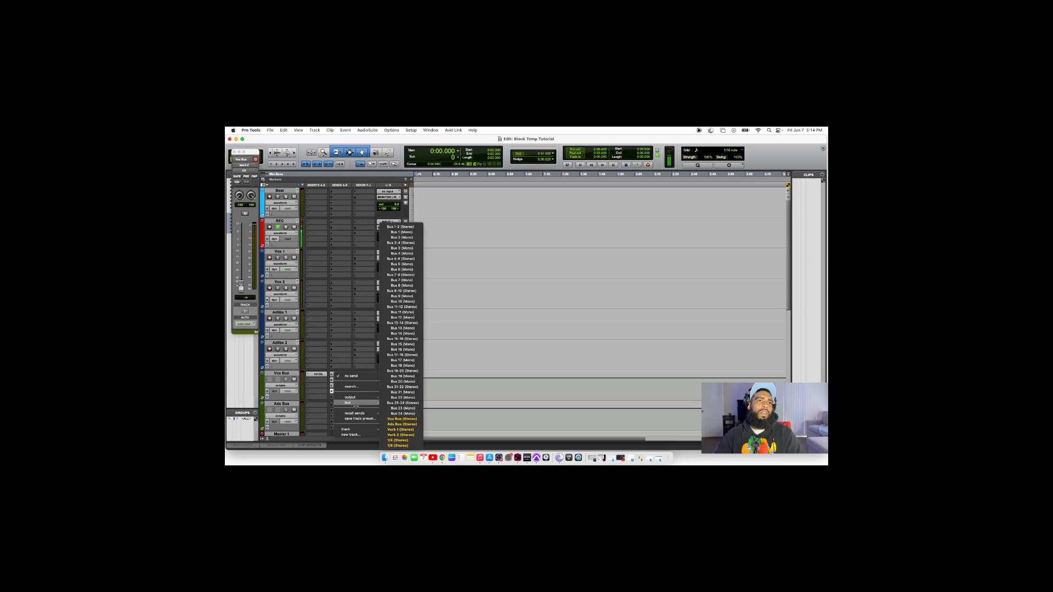
pyautogui.moveTo(351, 429)
pyautogui.click(403, 441)
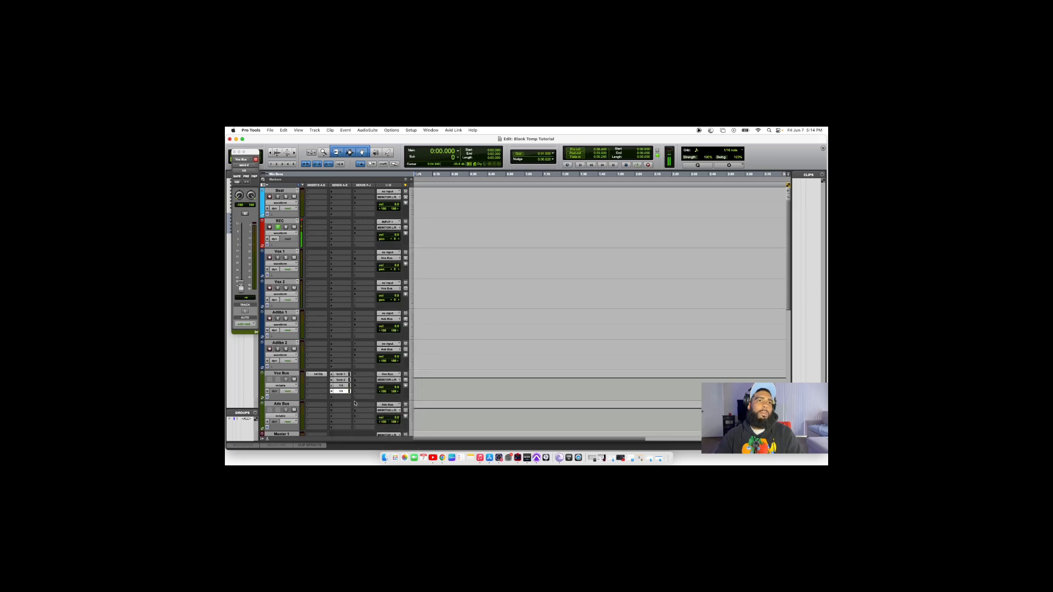
# Assign the Vox Bus track's first send in the F-J group to the PLELL track.
pyautogui.click(358, 375)
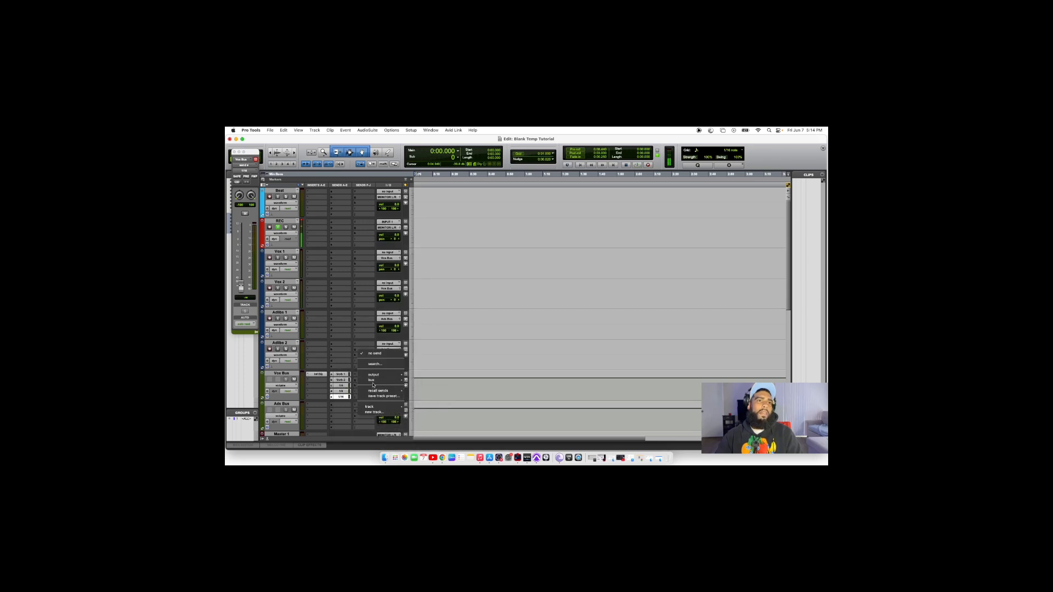
pyautogui.moveTo(379, 407)
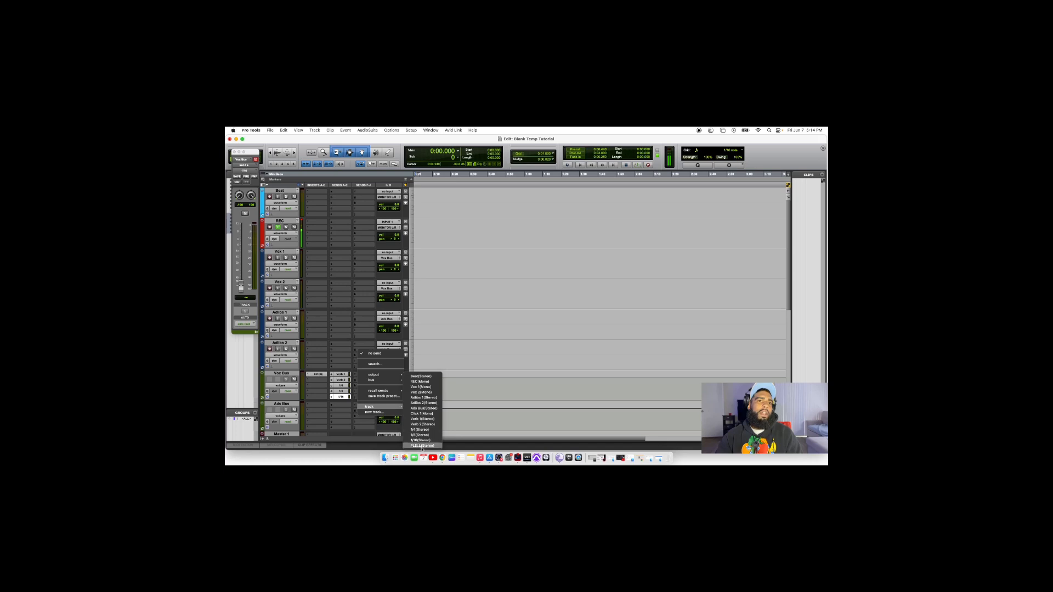
pyautogui.click(422, 445)
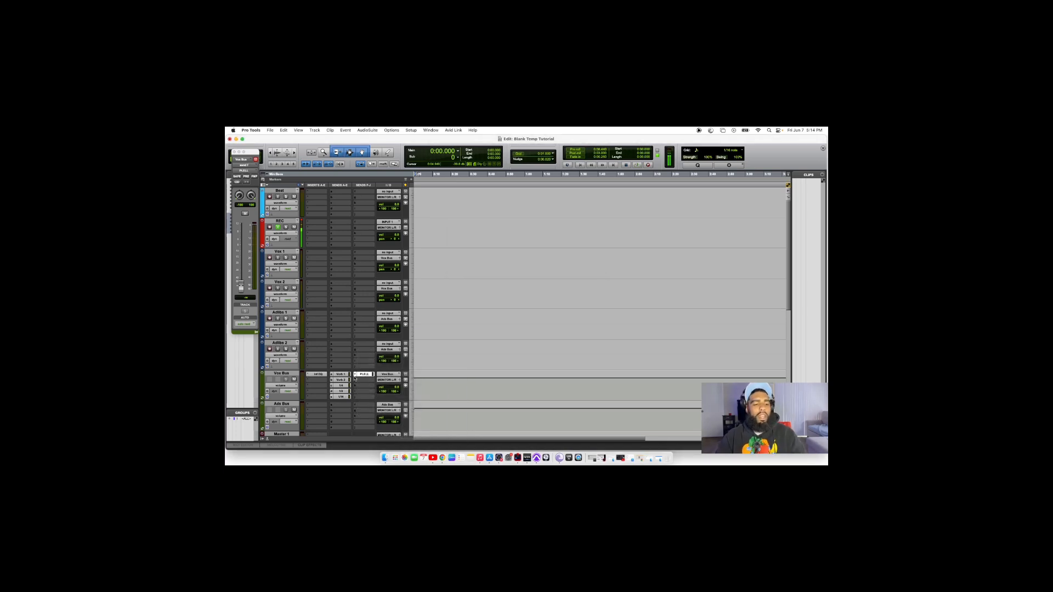
# Copy the reverb, delay and PLELL sends from the Vox Bus track to the Ads Bus track.
pyautogui.moveTo(344, 375); pyautogui.dragTo(344, 428)
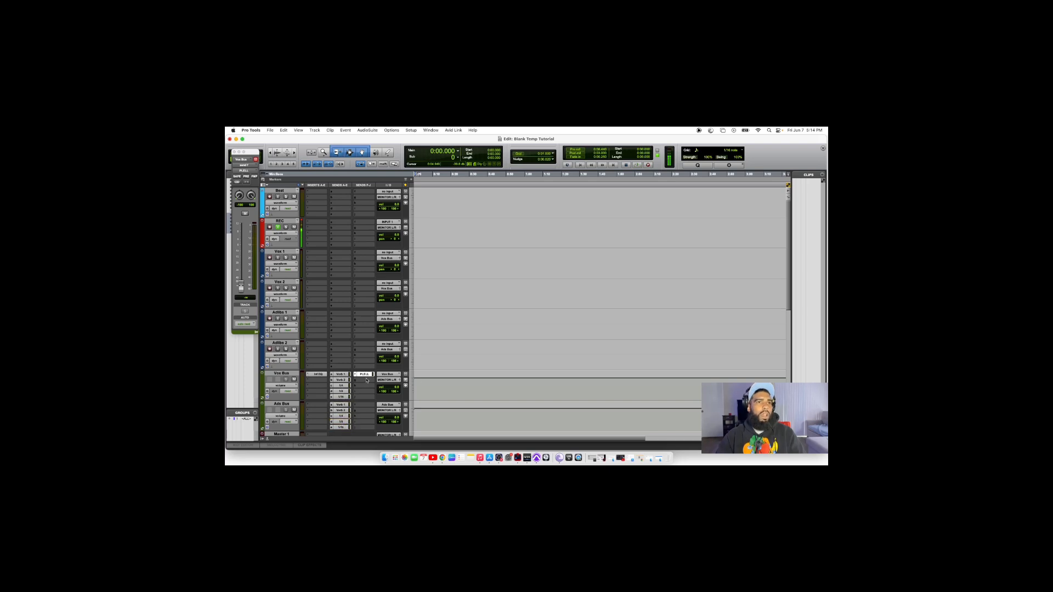
pyautogui.moveTo(367, 377); pyautogui.dragTo(367, 406)
# Move the Master 1 track down so it sits between the 1/16 and PLELL tracks.
pyautogui.scroll(-3, 367, 403)
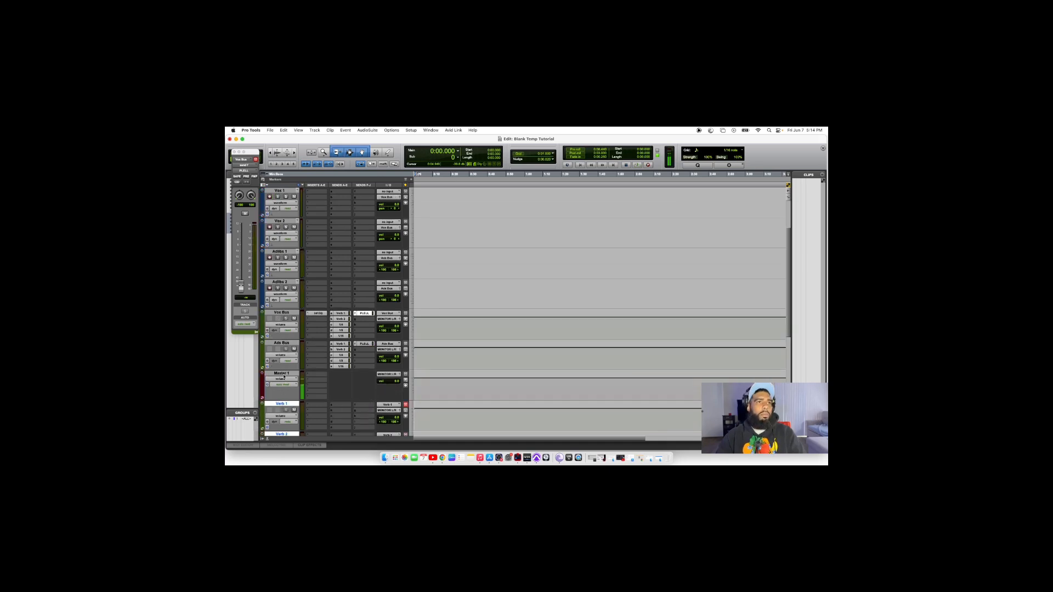
pyautogui.moveTo(284, 374)
pyautogui.mouseDown()
pyautogui.moveTo(283, 425)
pyautogui.moveTo(283, 380)
pyautogui.mouseUp()
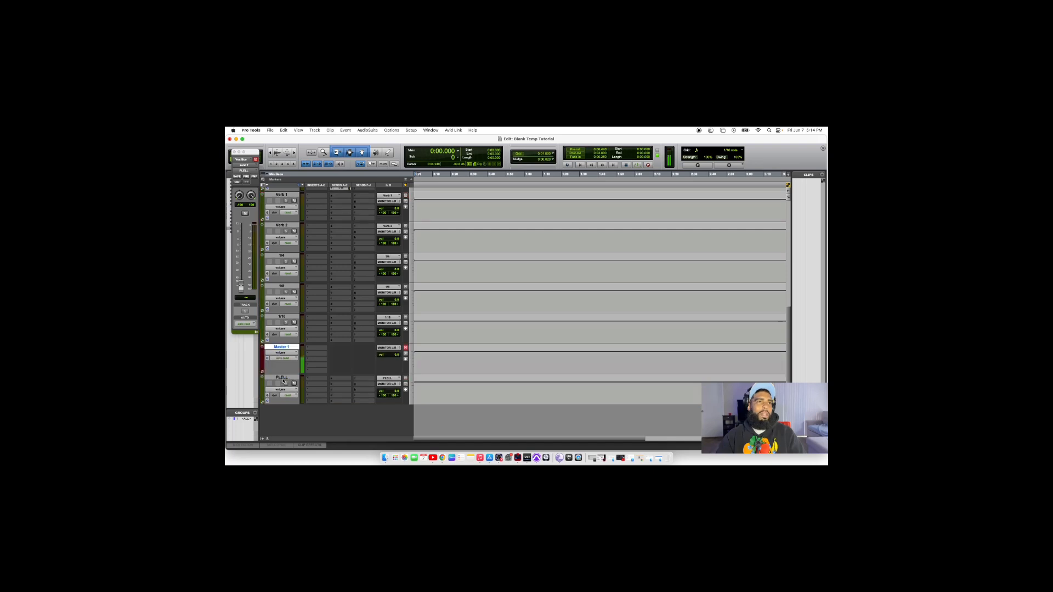
# Insert the stereo VerbSuite Classics reverb in the first insert slot of the Verb 1 track.
pyautogui.scroll(2, 284, 380)
pyautogui.scroll(3, 284, 380)
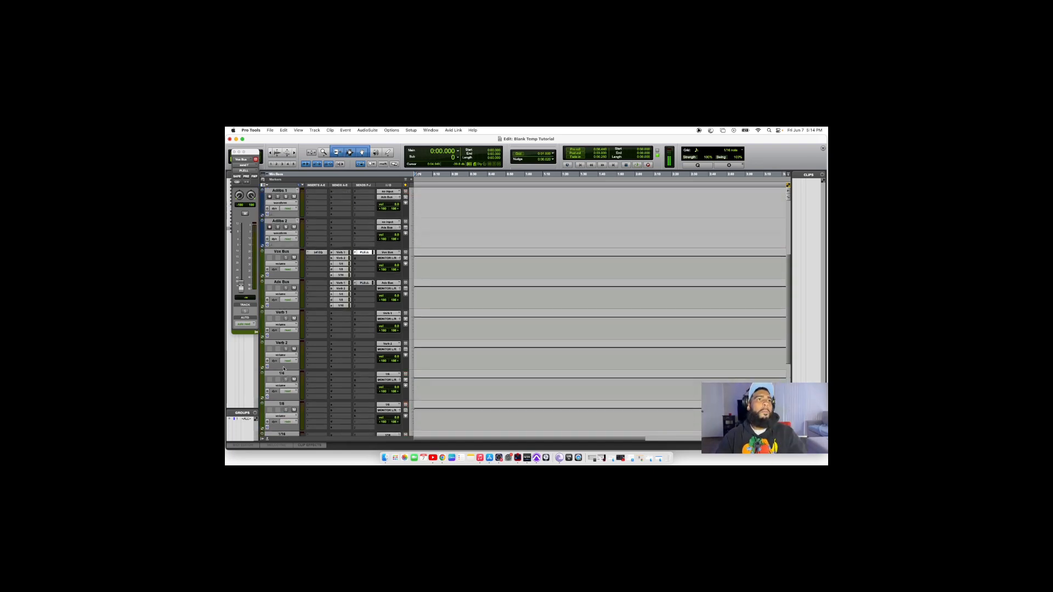
pyautogui.click(314, 318)
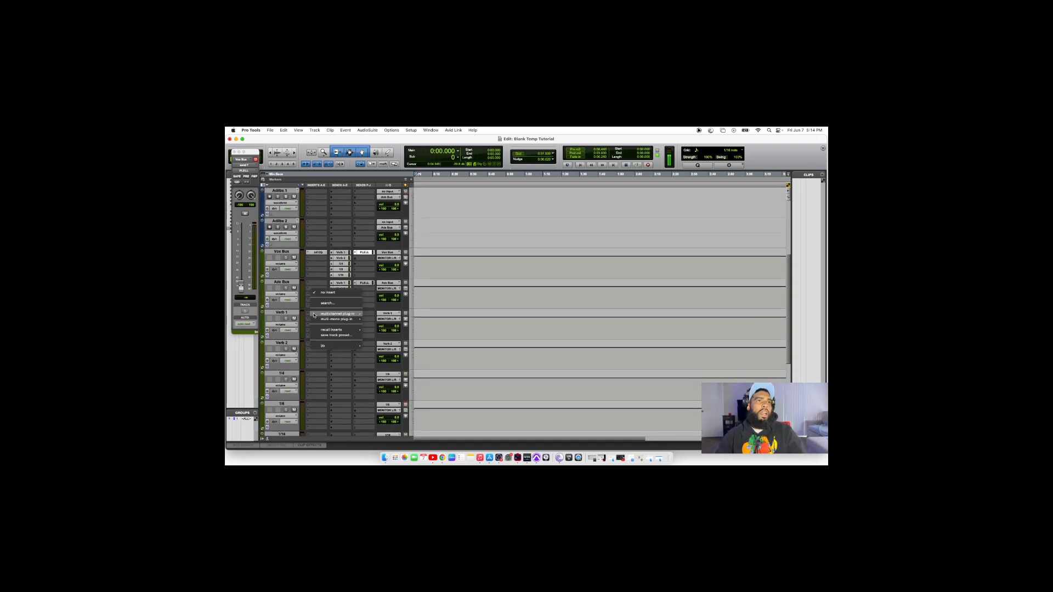
pyautogui.moveTo(314, 316)
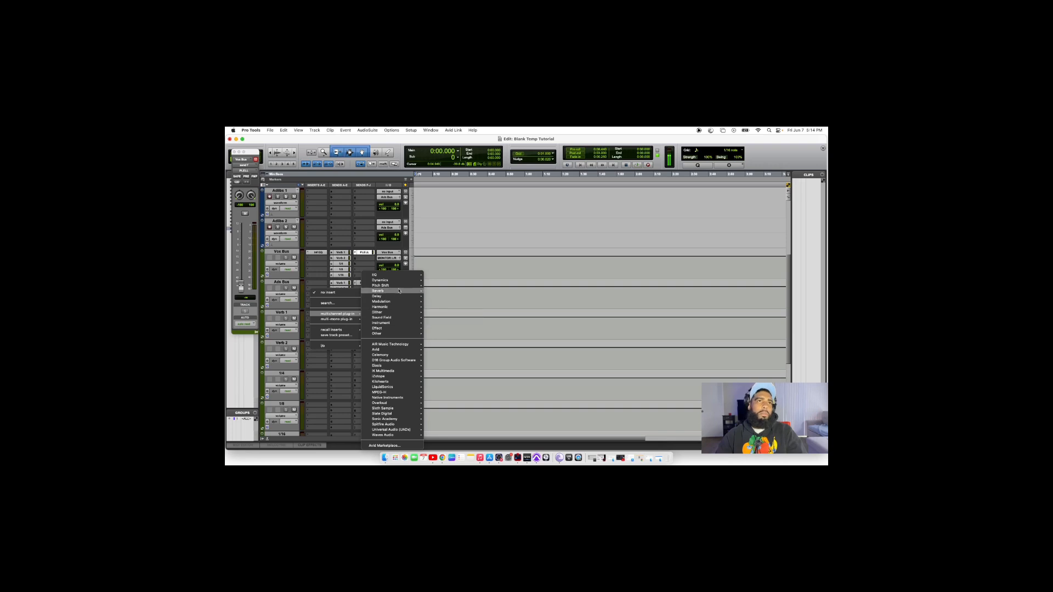
pyautogui.moveTo(403, 291)
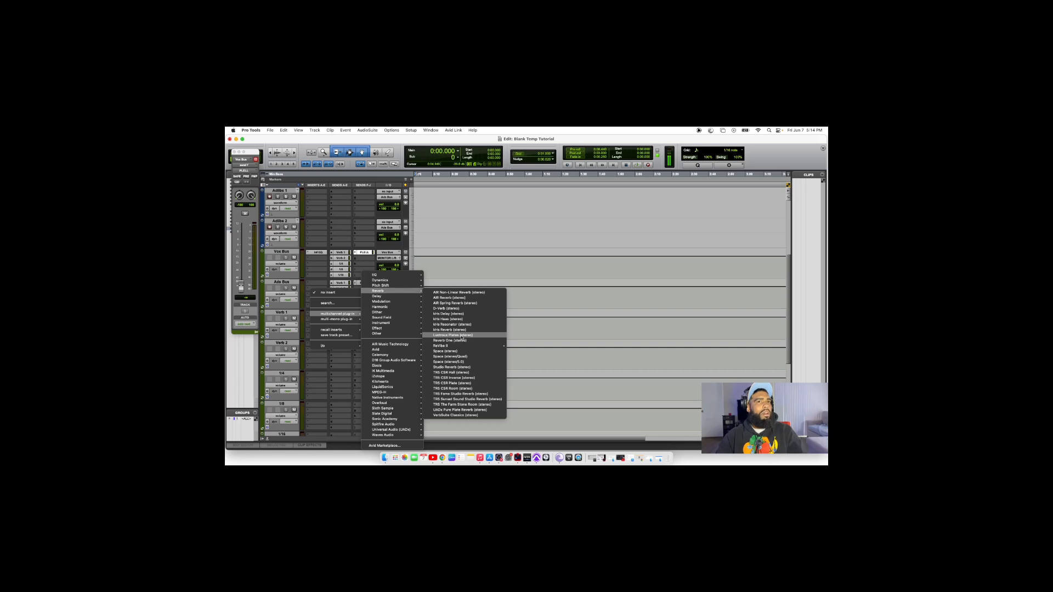
pyautogui.click(456, 415)
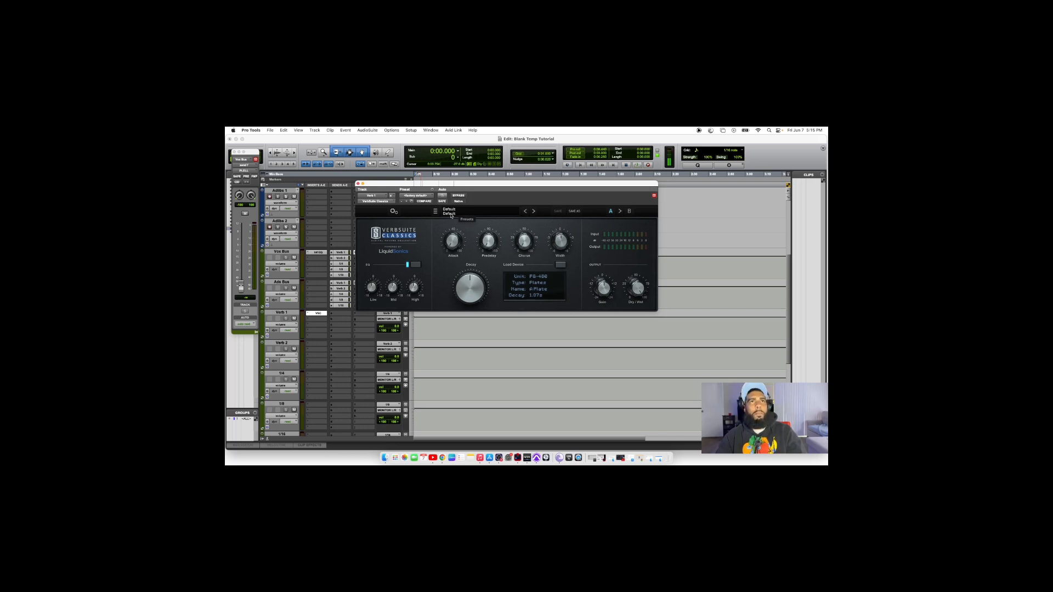
# Load the CLA Plate preset from the Vocals category in Verb 1's VerbSuite Classics.
pyautogui.click(451, 215)
pyautogui.moveTo(461, 258)
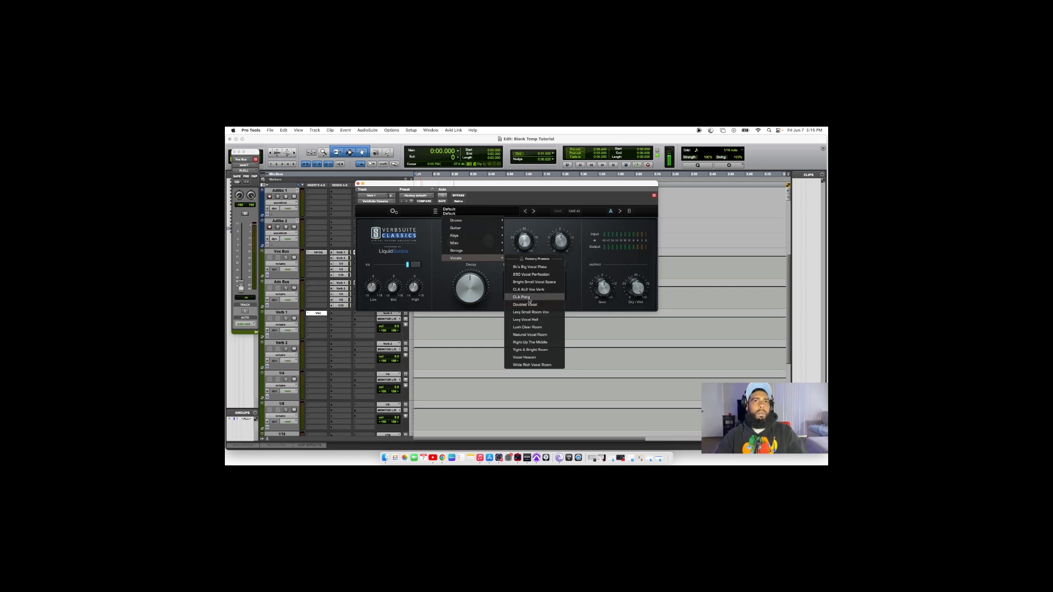
pyautogui.click(531, 297)
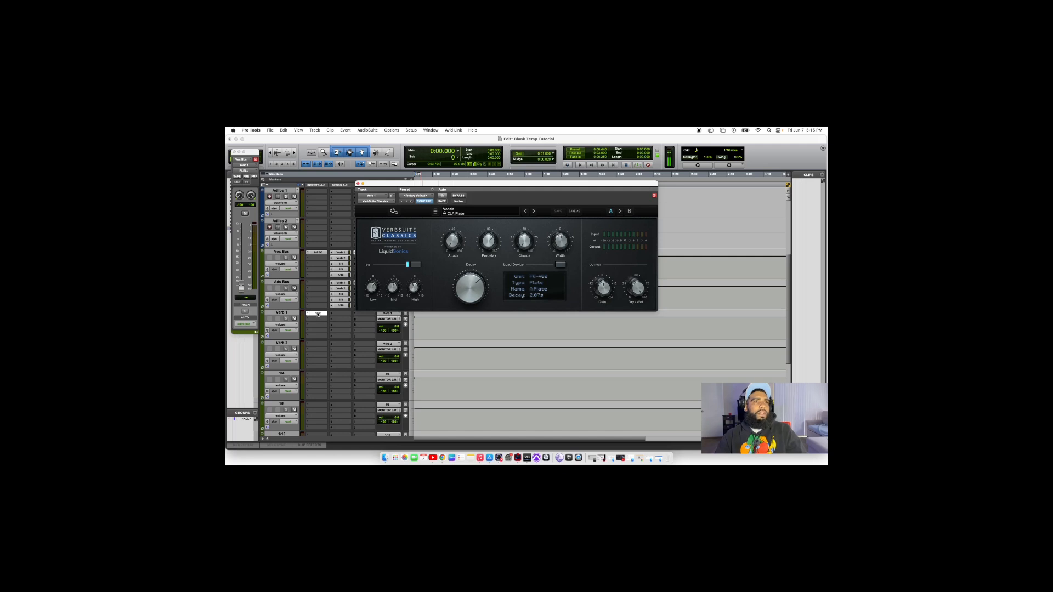
# Copy the VerbSuite Classics insert to the Verb 2 track and load the Vocal Heaven preset in the copy.
pyautogui.moveTo(318, 314); pyautogui.dragTo(318, 345)
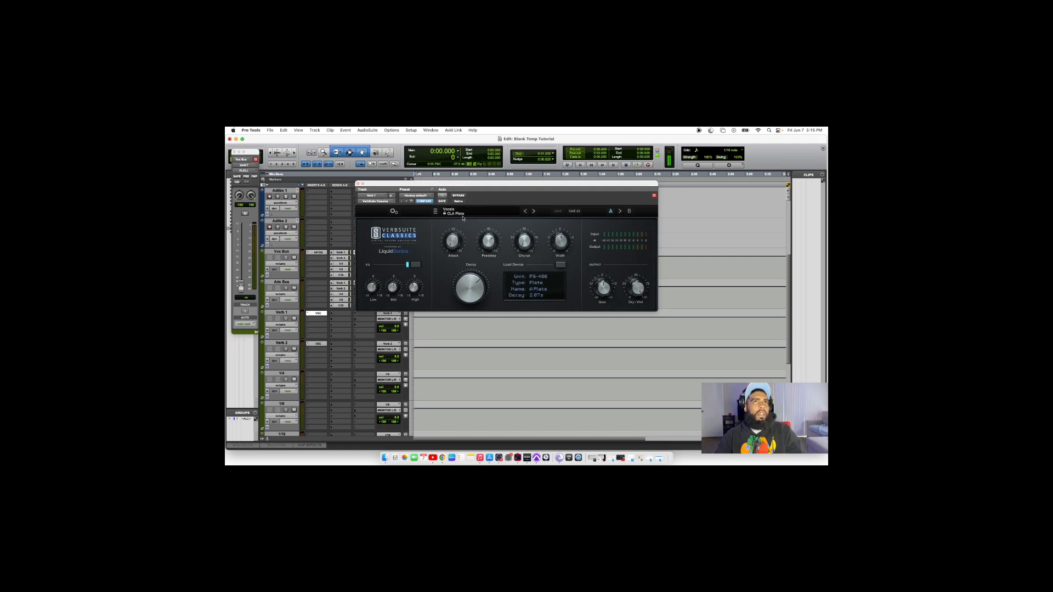
pyautogui.click(318, 344)
pyautogui.click(318, 344)
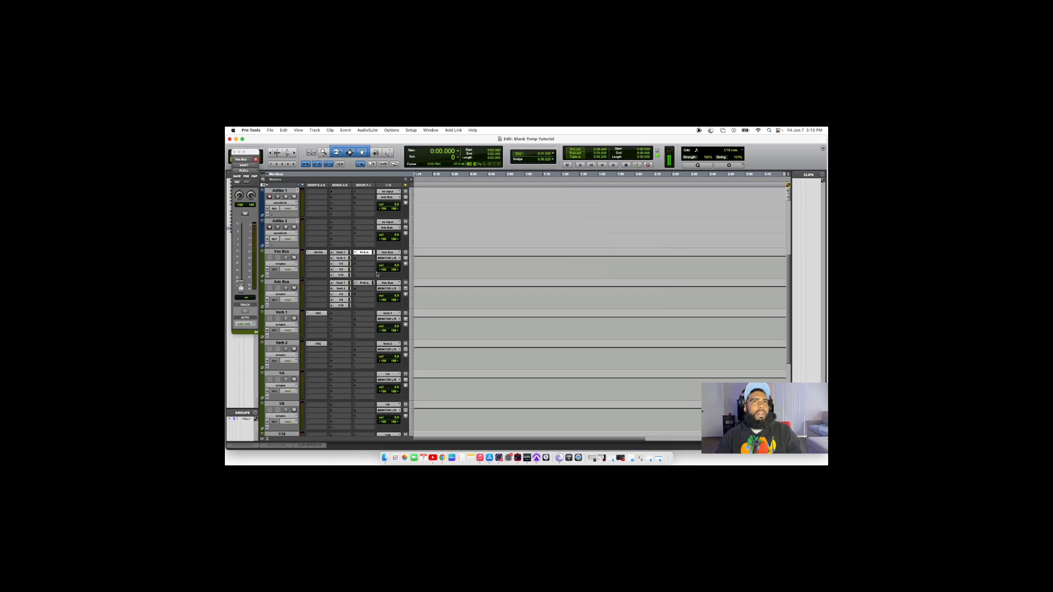
pyautogui.click(318, 344)
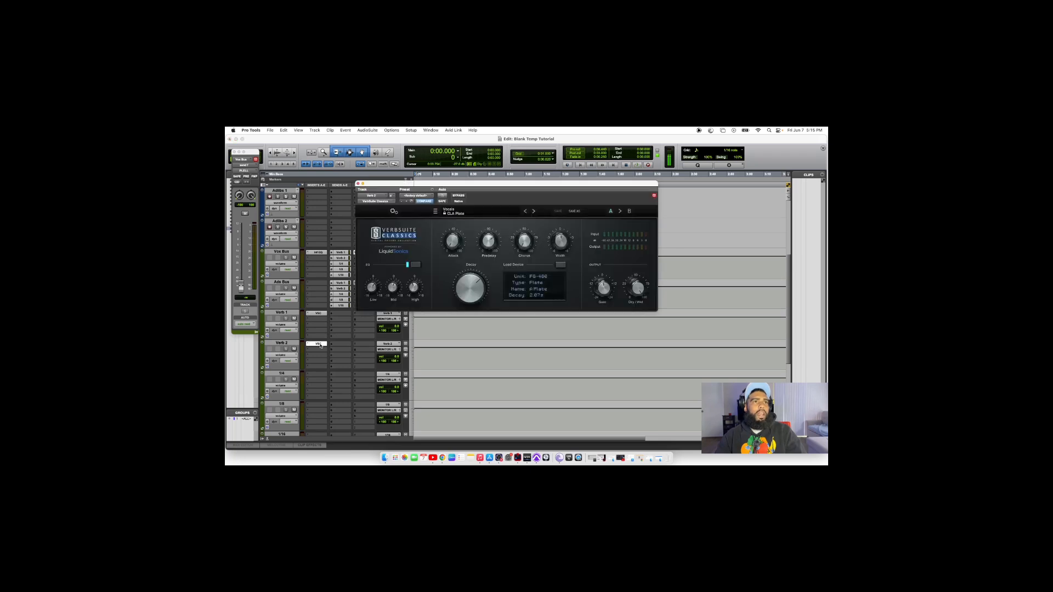
pyautogui.click(485, 215)
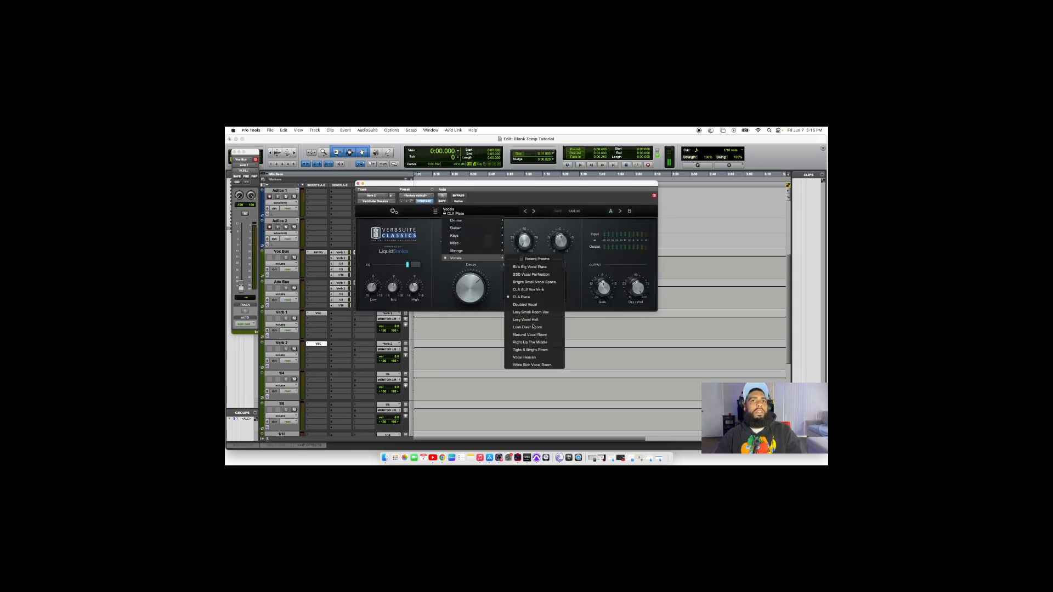
pyautogui.click(535, 358)
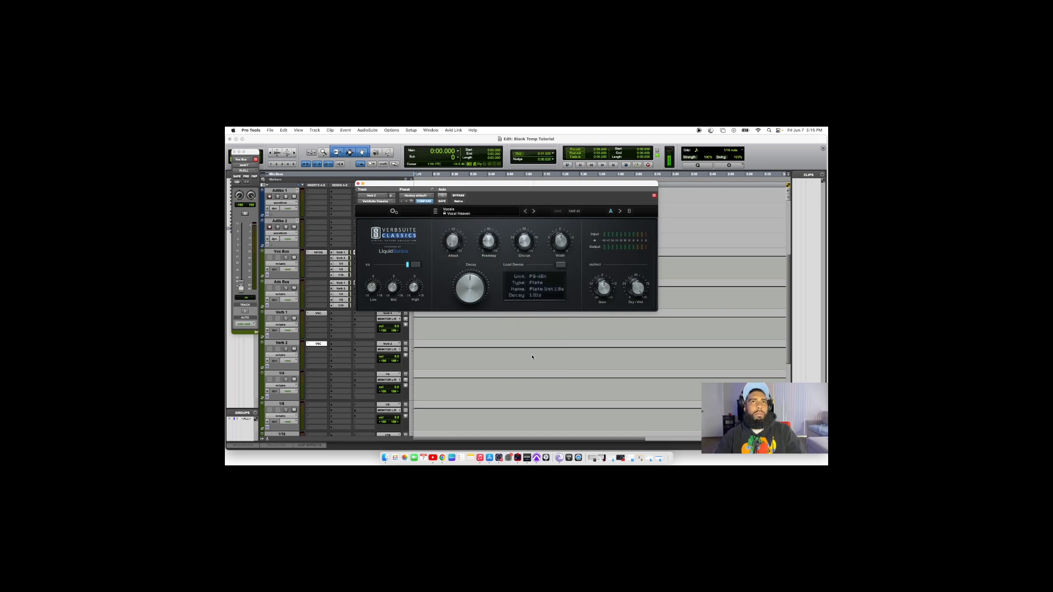
pyautogui.click(360, 184)
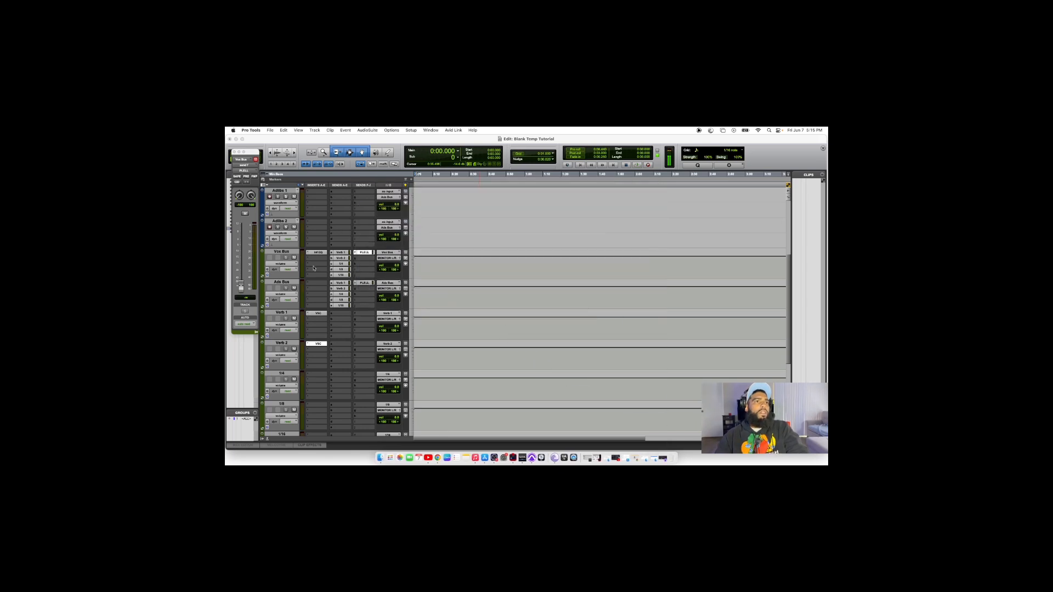
# Insert the stereo EQ3 7-Band equalizer below the reverb on the Verb 1 track.
pyautogui.click(321, 320)
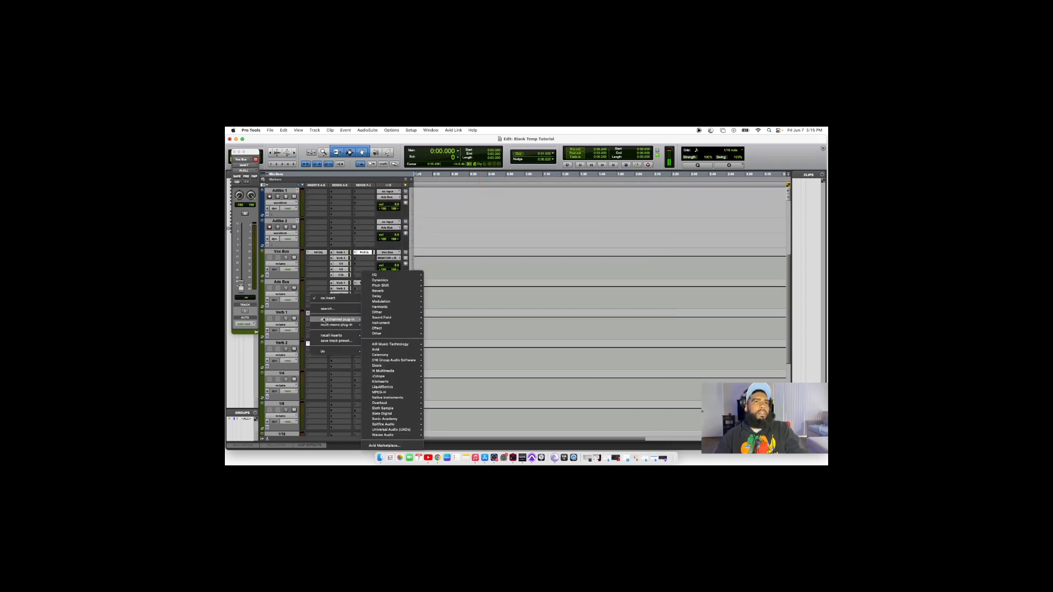
pyautogui.moveTo(378, 275)
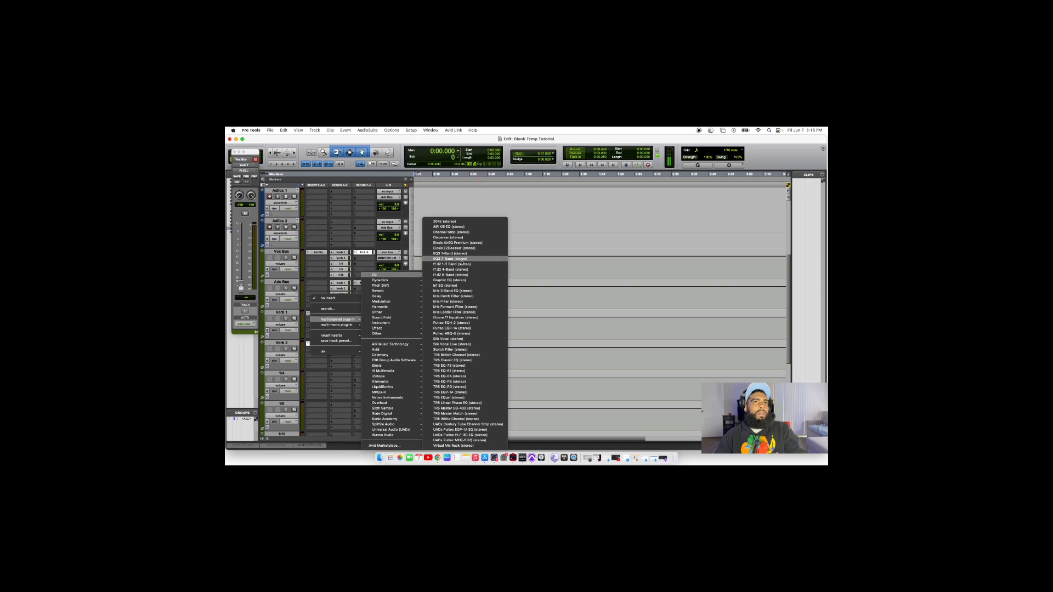
pyautogui.click(461, 260)
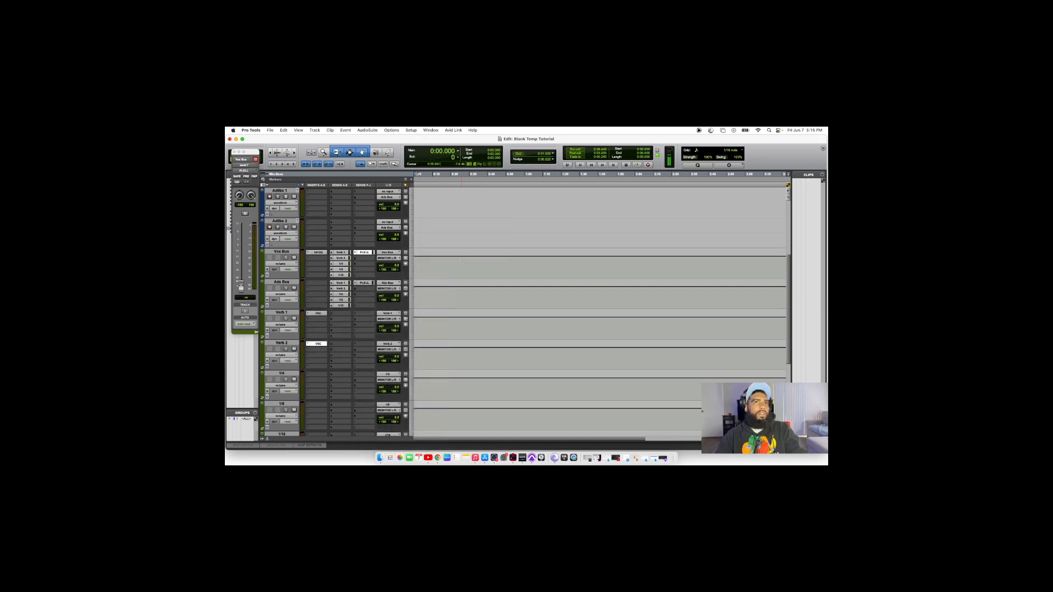
# Shape a low cut in Verb 1's EQ3 7-Band with its high-pass filter and close the equalizer.
pyautogui.click(394, 259)
pyautogui.moveTo(369, 263)
pyautogui.mouseDown()
pyautogui.moveTo(372, 240)
pyautogui.moveTo(370, 270)
pyautogui.mouseUp()
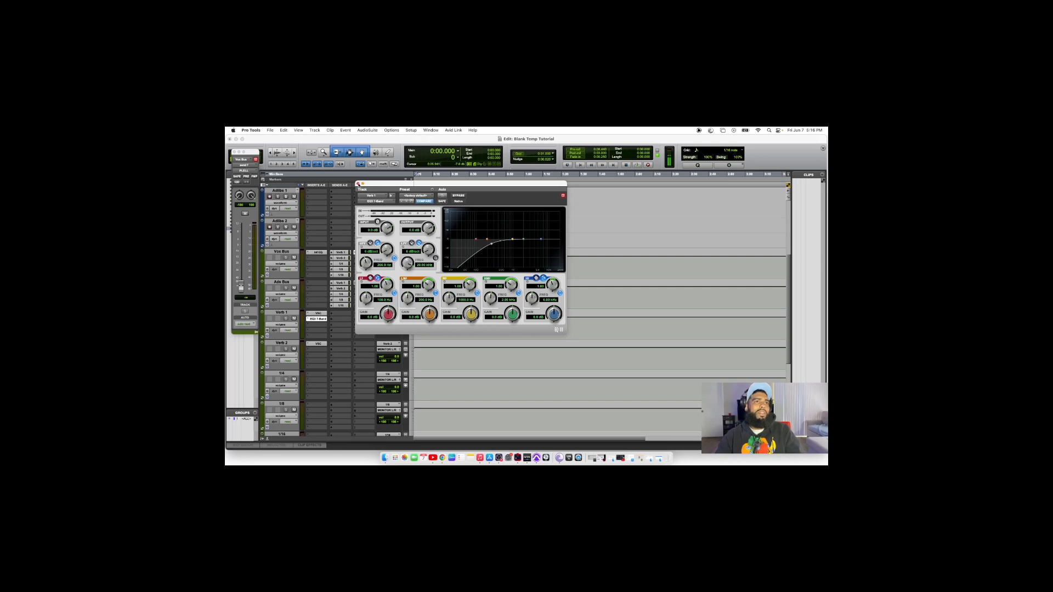
pyautogui.click(359, 184)
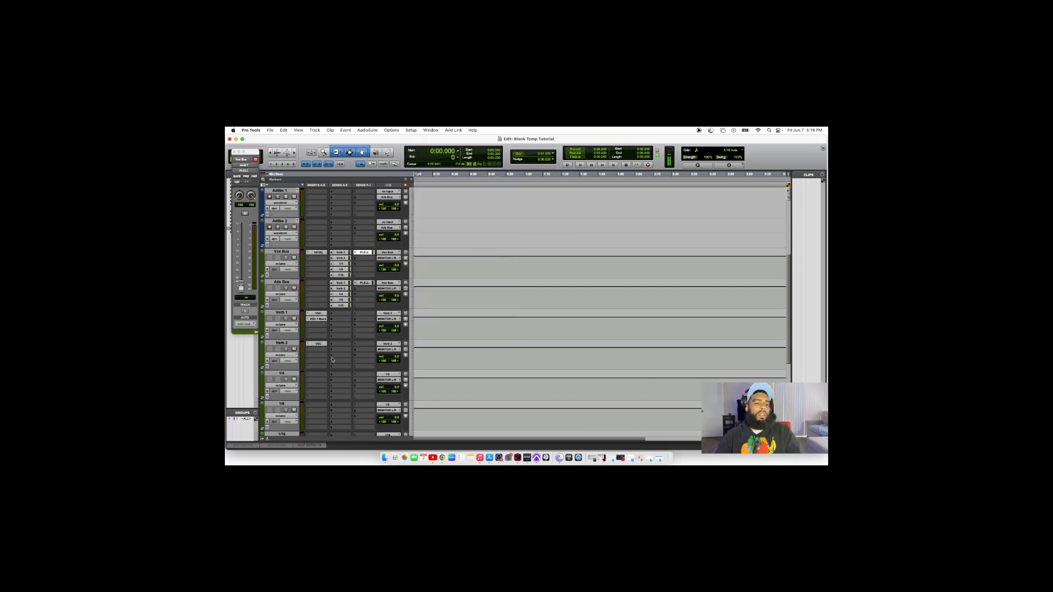
# Copy the EQ3 7-Band from Verb 1 to the second insert slot of Verb 2 and check the copied curve.
pyautogui.moveTo(318, 318); pyautogui.dragTo(317, 350)
pyautogui.click(317, 350)
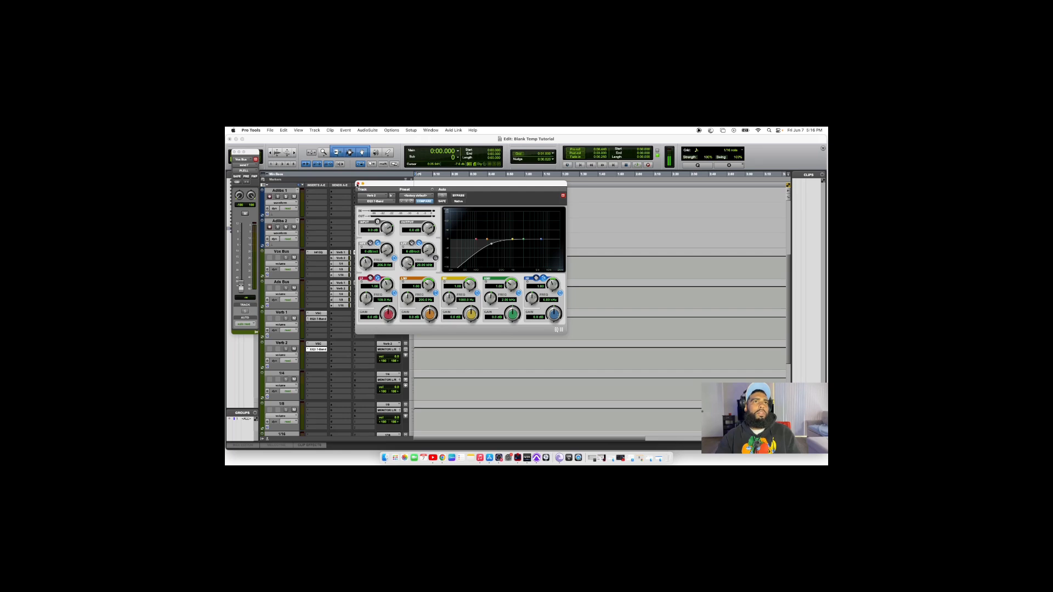
pyautogui.click(358, 183)
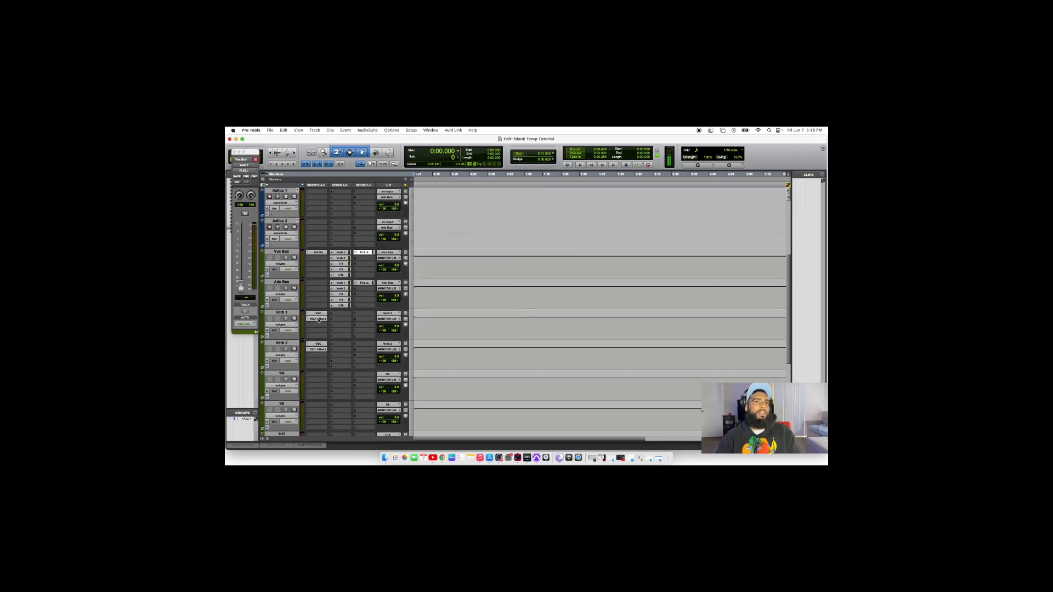
# Insert the stereo Repeater delay on the 1/4 track and set its left and right delay rates to 1/4.
pyautogui.scroll(-1, 319, 321)
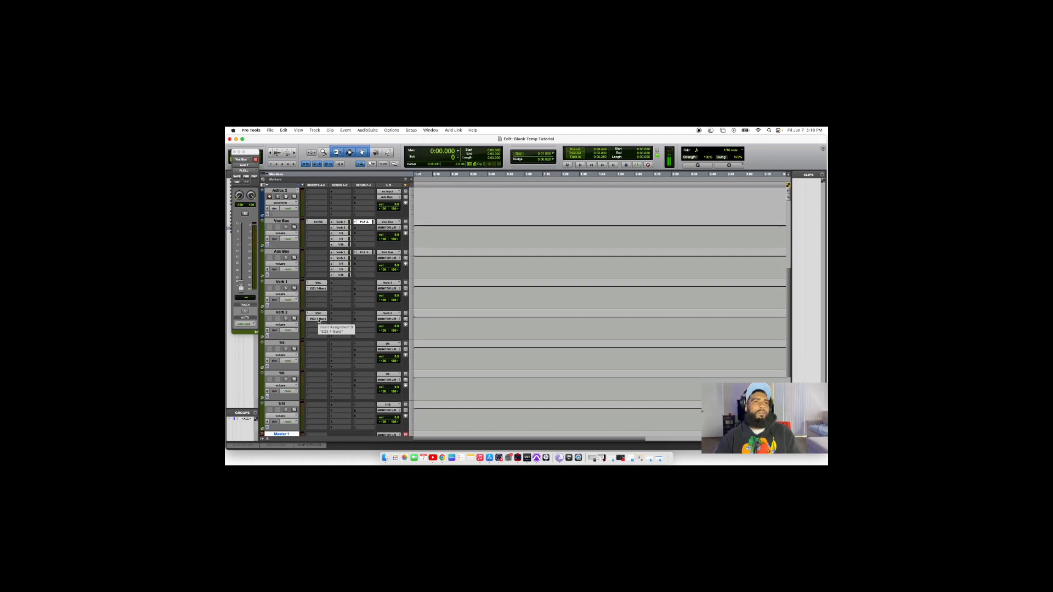
pyautogui.scroll(-1, 319, 324)
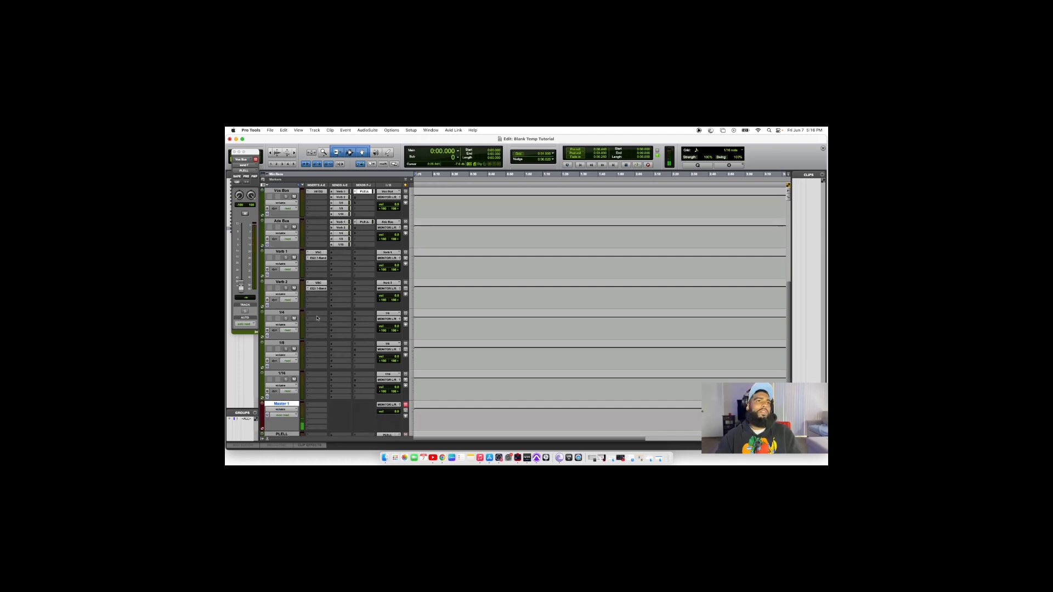
pyautogui.click(316, 317)
pyautogui.moveTo(317, 317)
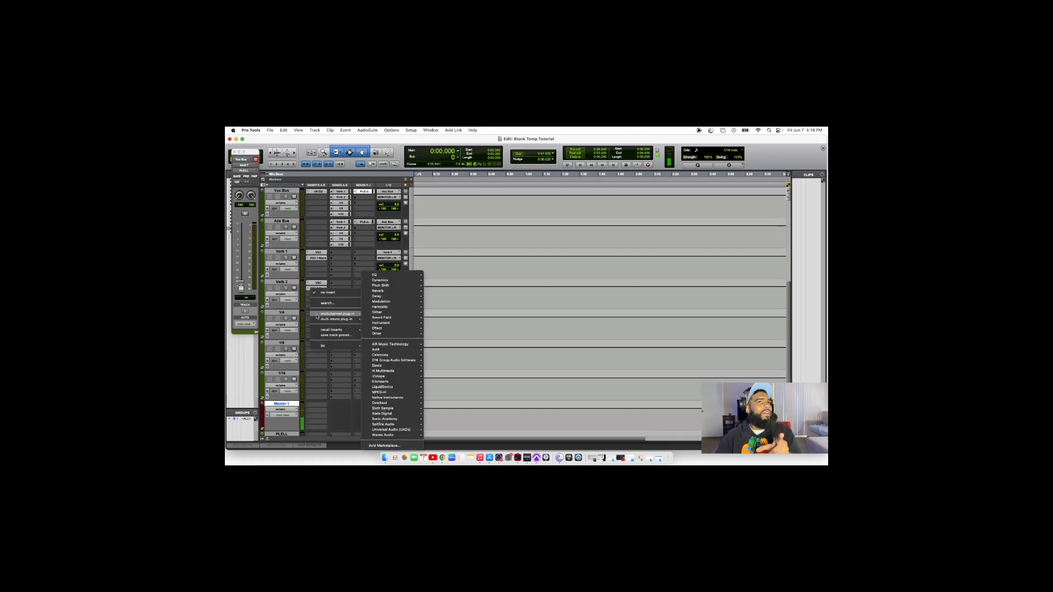
pyautogui.moveTo(410, 296)
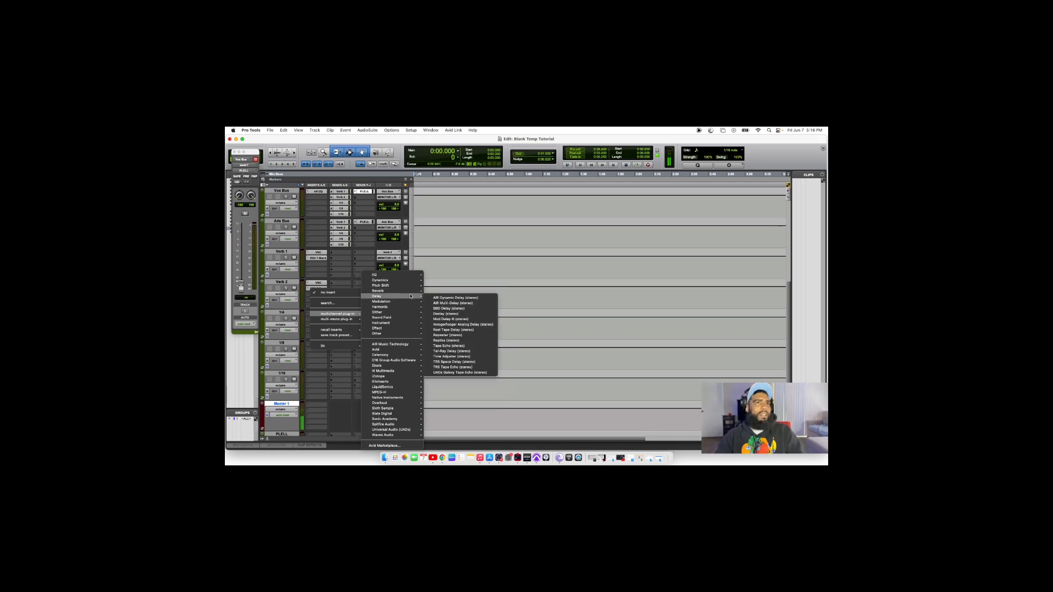
pyautogui.click(468, 338)
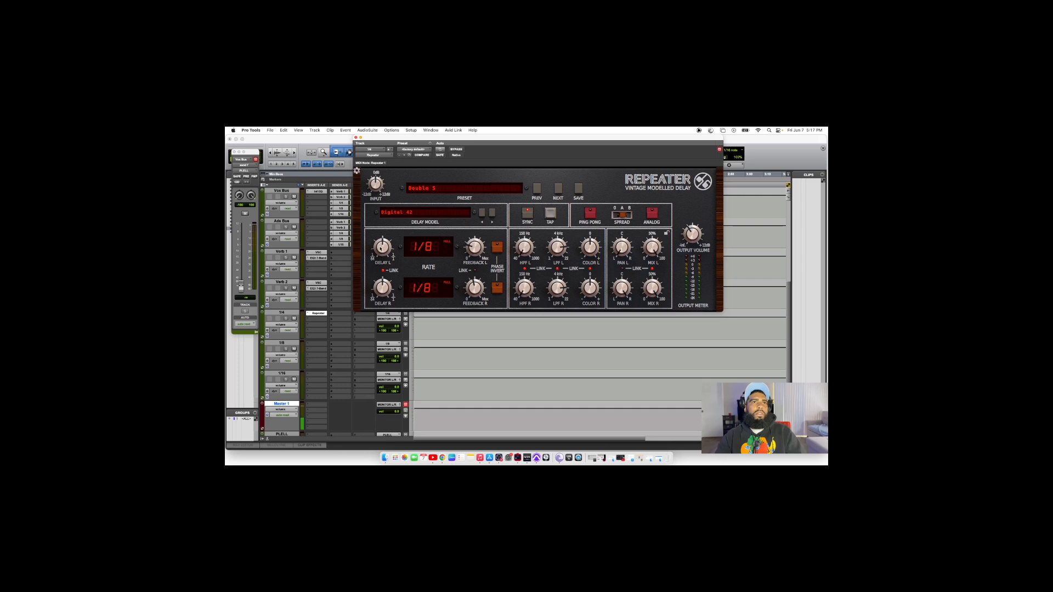
pyautogui.moveTo(381, 248); pyautogui.dragTo(388, 238)
# Copy the Repeater delay to the 1/8 and 1/16 tracks and set each copy's rate to match its track's note value.
pyautogui.moveTo(322, 314); pyautogui.dragTo(321, 384)
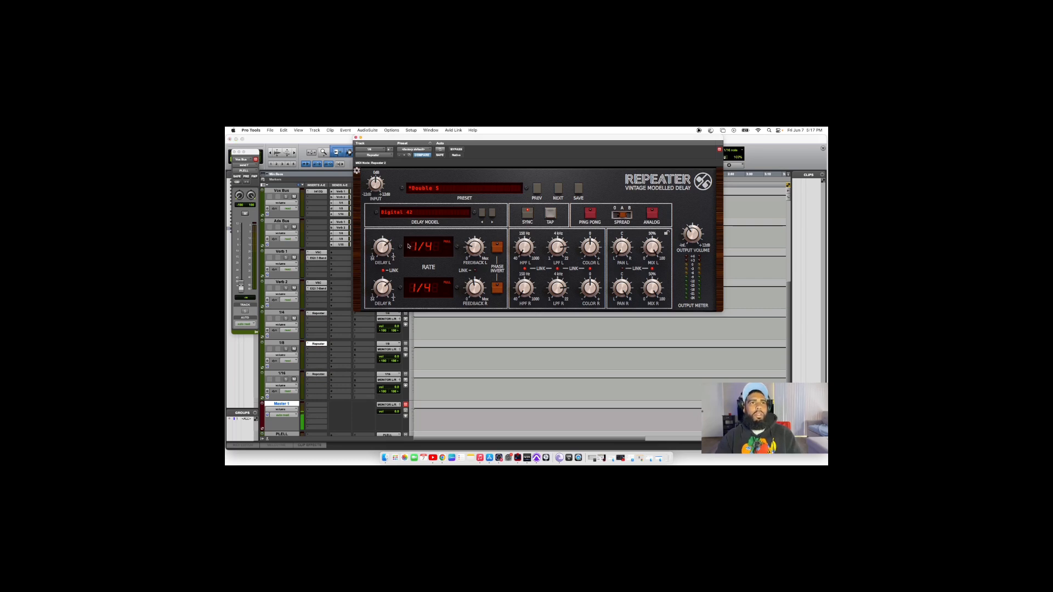
pyautogui.moveTo(384, 250)
pyautogui.mouseDown()
pyautogui.moveTo(384, 274)
pyautogui.moveTo(383, 247)
pyautogui.mouseUp()
pyautogui.click(316, 375)
pyautogui.moveTo(387, 248); pyautogui.dragTo(386, 271)
pyautogui.click(356, 138)
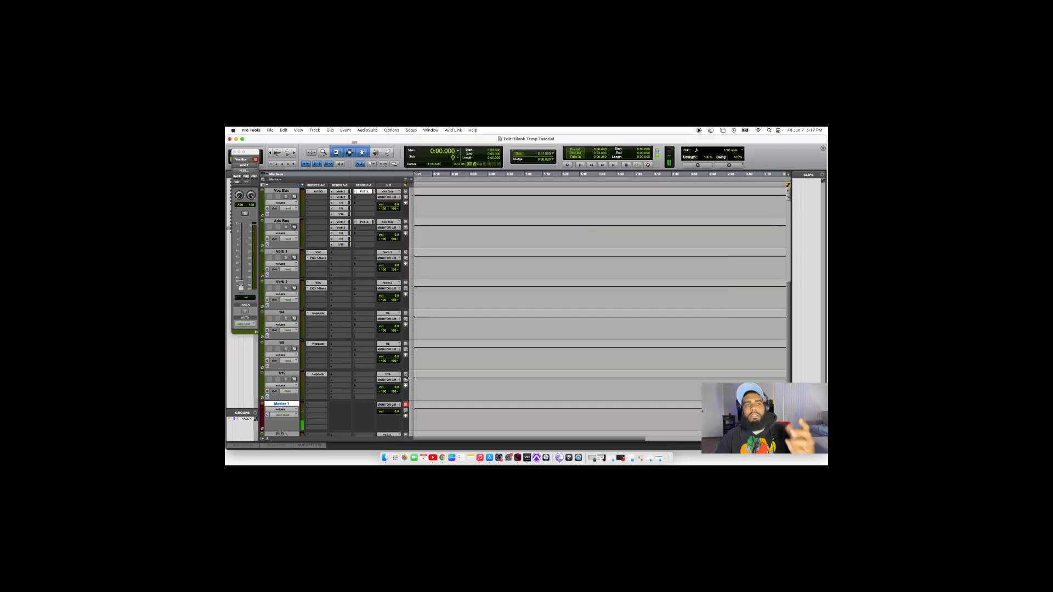
# Place the PLELL track above Master 1 and load a Virtual Mix Rack with the FG-116 compressor on it.
pyautogui.scroll(-3, 343, 349)
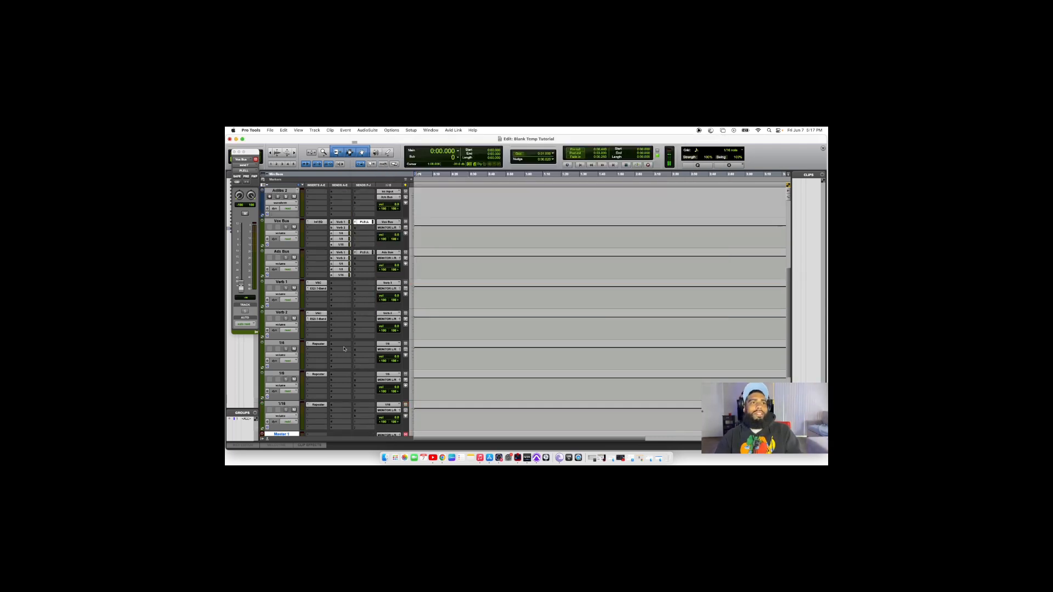
pyautogui.moveTo(275, 379); pyautogui.dragTo(315, 349)
pyautogui.click(314, 349)
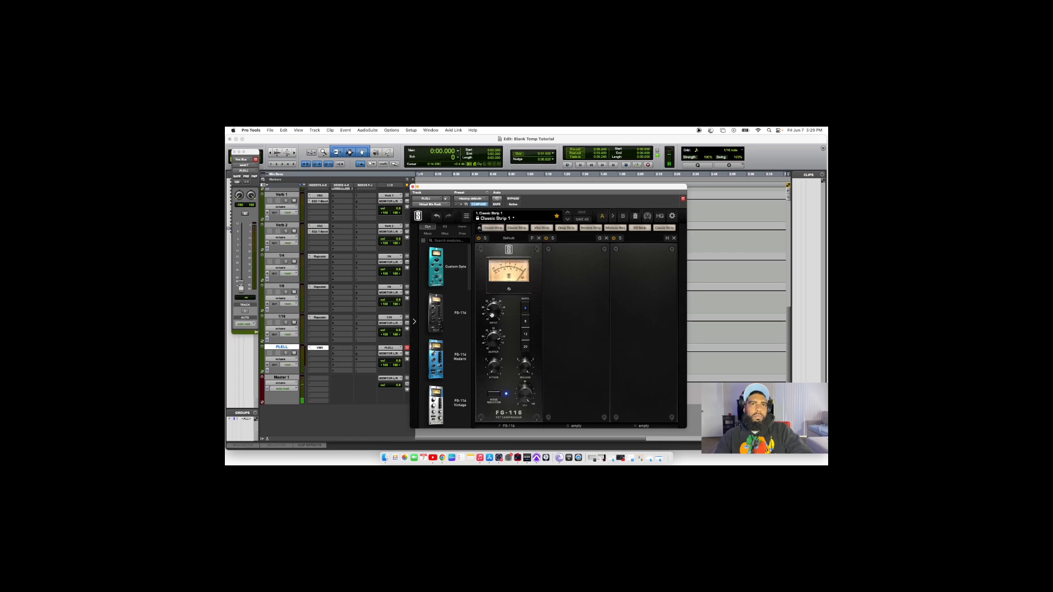
# Set the FG-116 compressor on PLELL to a ratio of 20, adjust its input level and close the plug-in.
pyautogui.moveTo(496, 369)
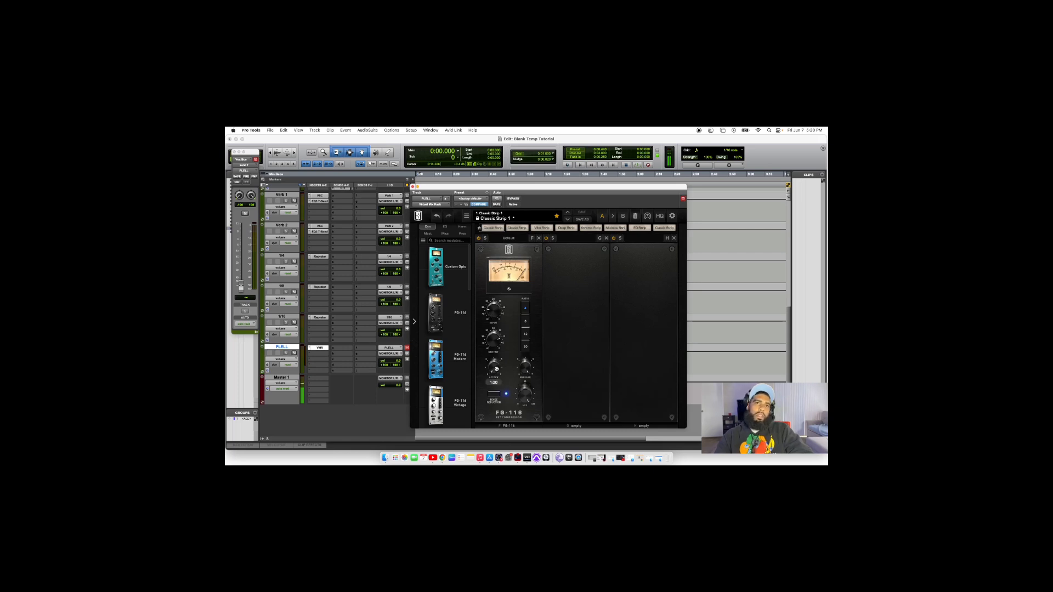
pyautogui.moveTo(497, 355); pyautogui.dragTo(523, 276)
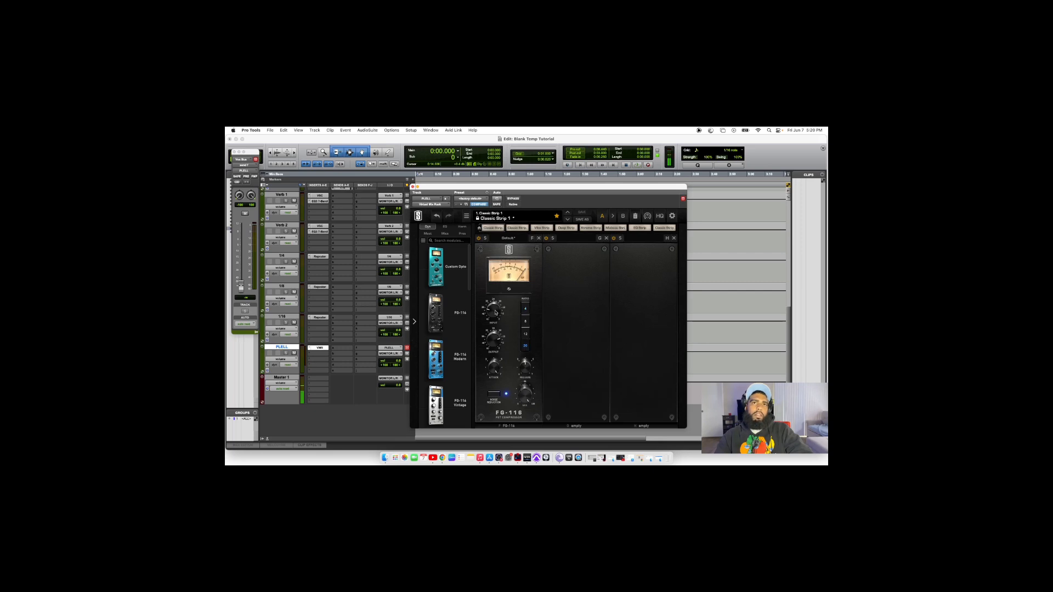
pyautogui.moveTo(496, 313); pyautogui.dragTo(496, 309)
pyautogui.moveTo(493, 311); pyautogui.dragTo(491, 341)
pyautogui.click(412, 188)
# Move the floating Vox Bus send window away from the track list and close it.
pyautogui.scroll(10, 370, 254)
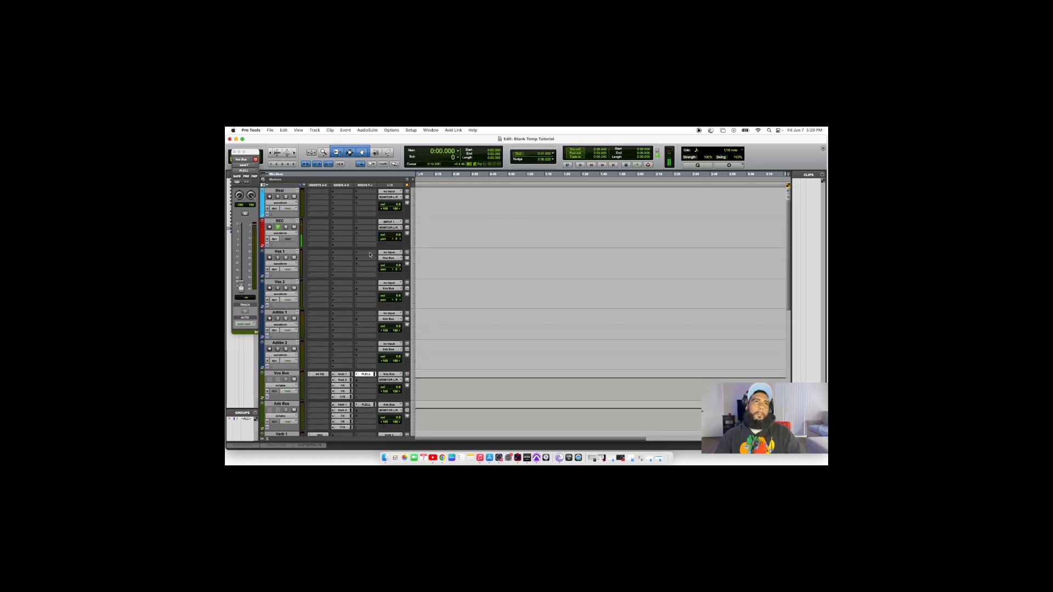
pyautogui.scroll(-5, 370, 254)
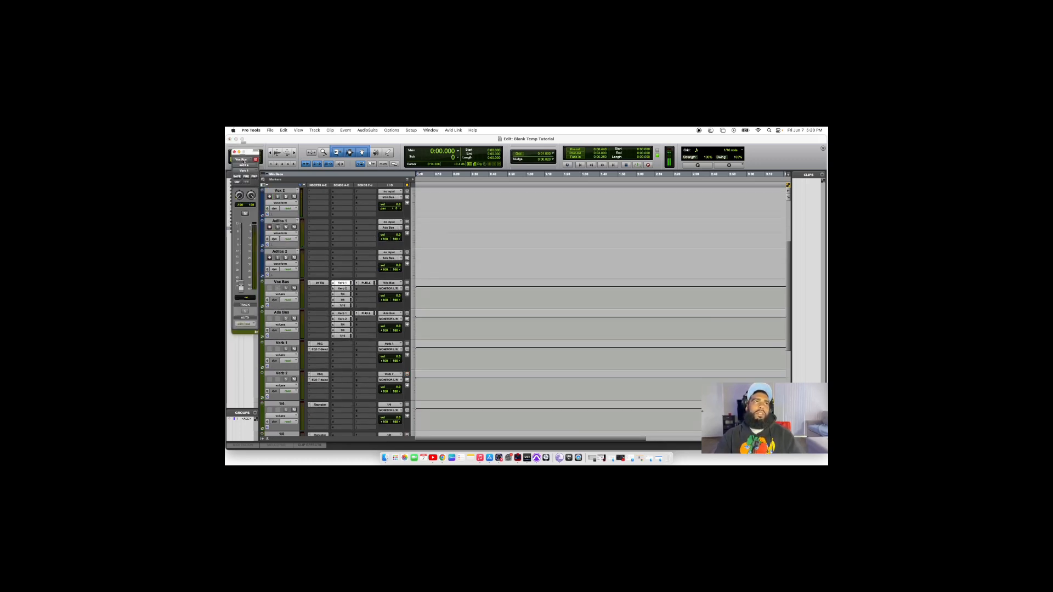
pyautogui.moveTo(244, 152); pyautogui.dragTo(436, 157)
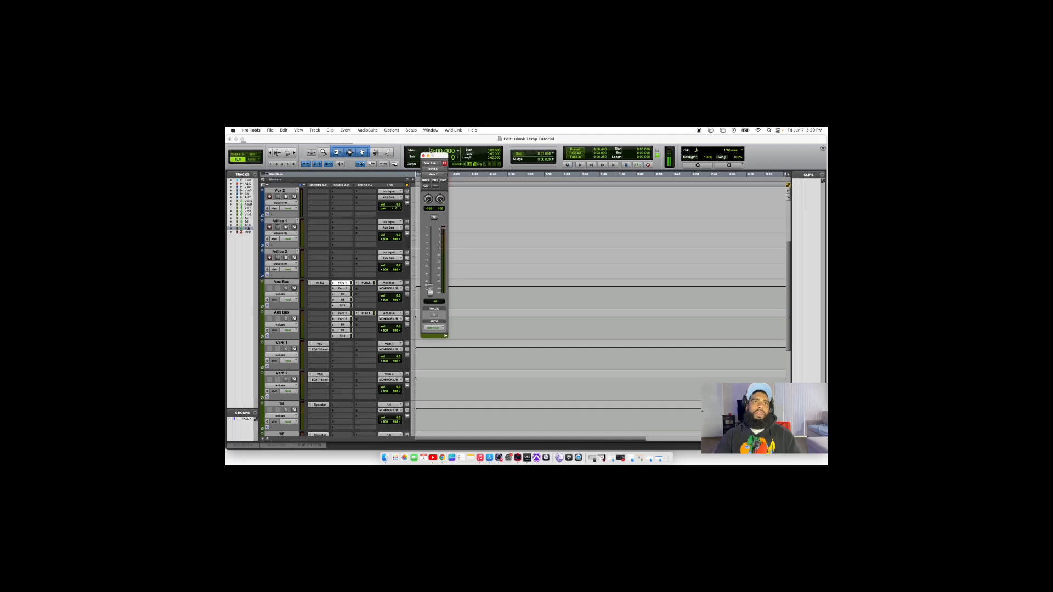
pyautogui.click(424, 155)
# Record a test vocal of about 13 seconds on the REC track and move the clip to Vox 1.
pyautogui.scroll(5, 330, 236)
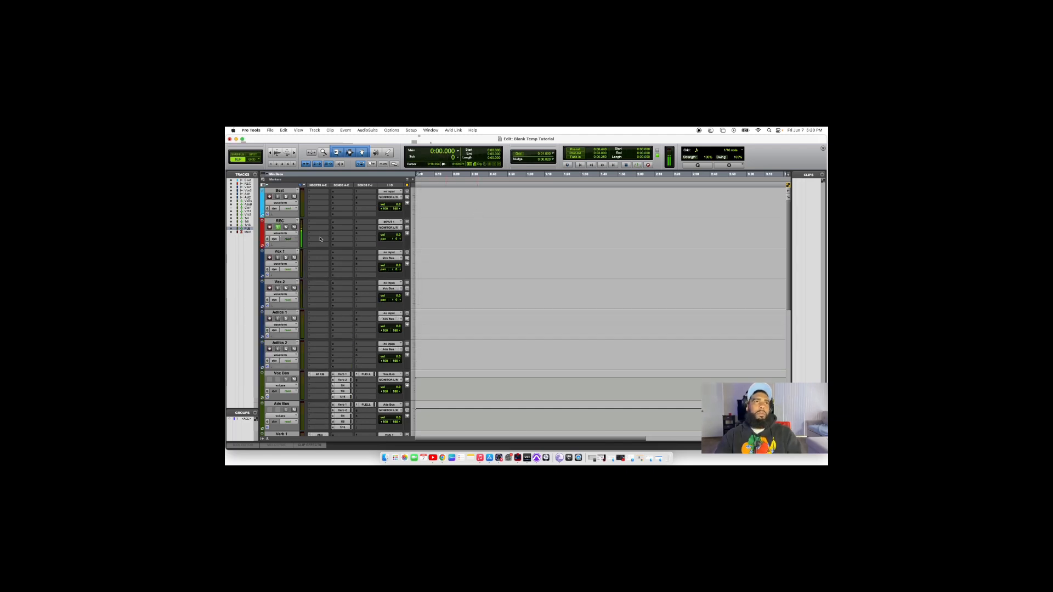
pyautogui.press('space')
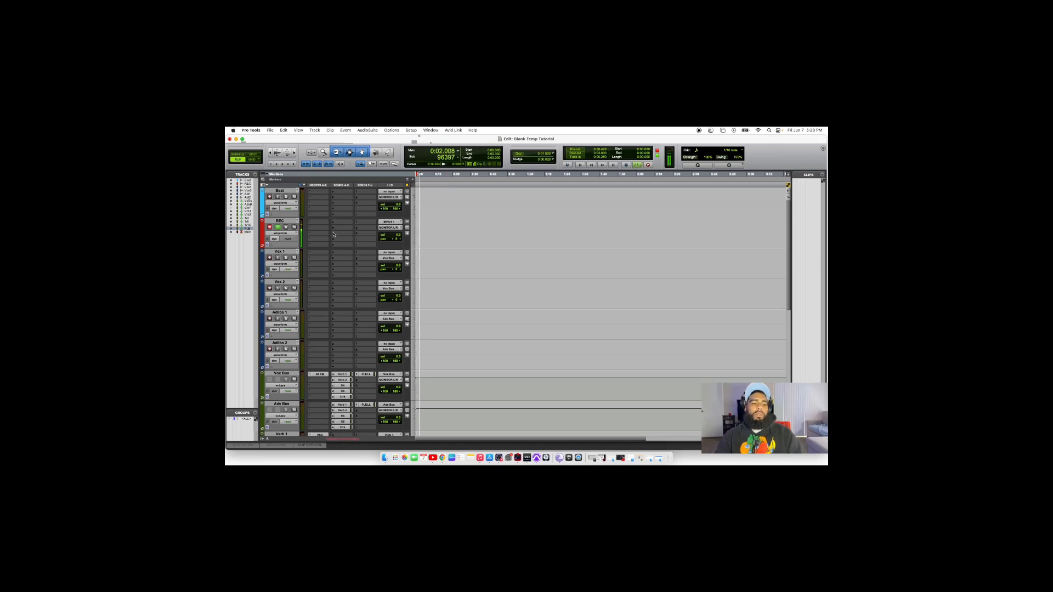
pyautogui.press('space')
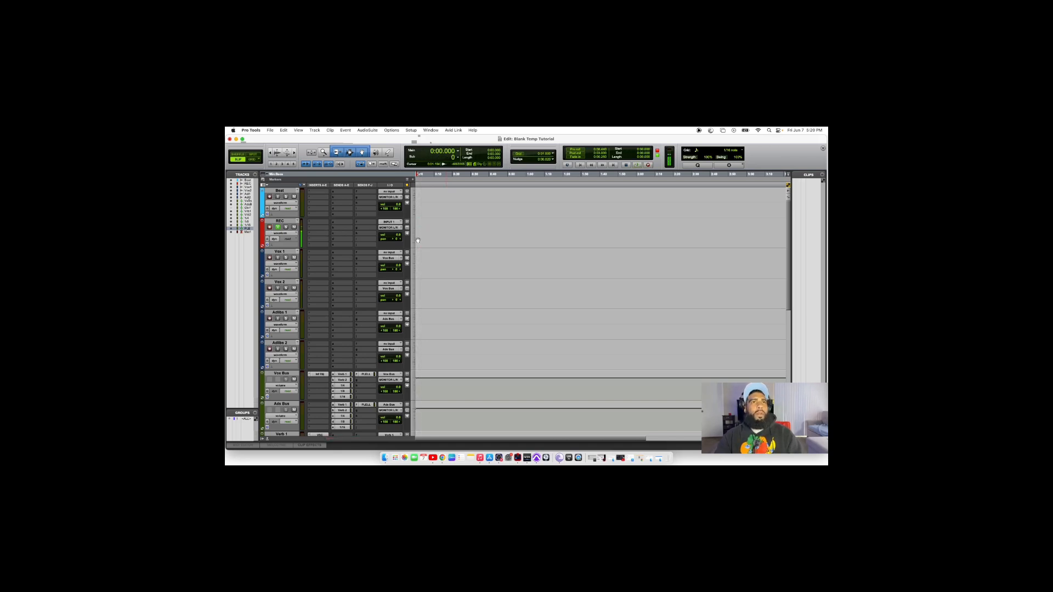
pyautogui.press('space')
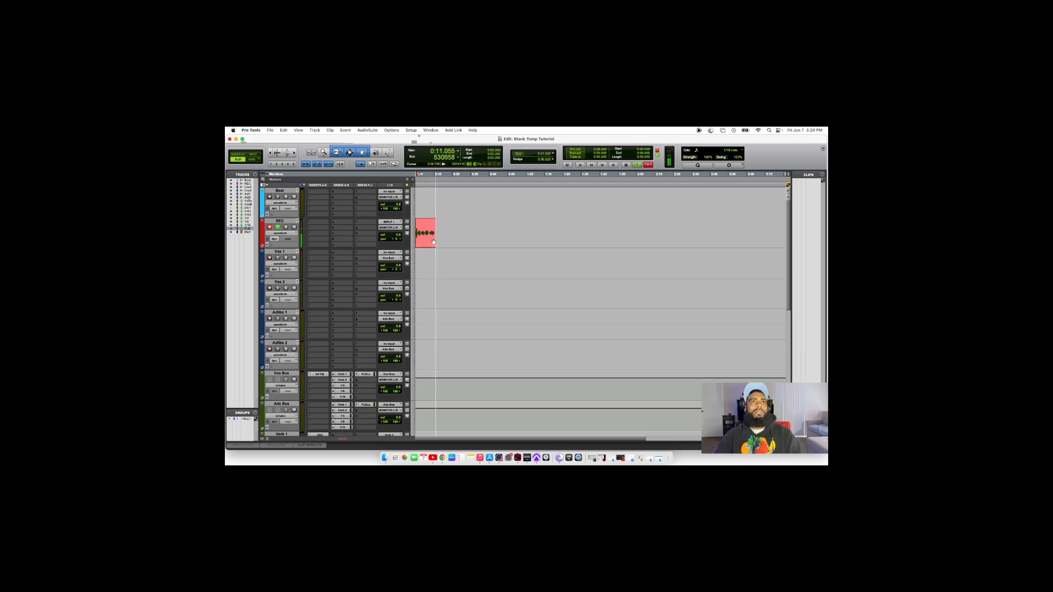
pyautogui.press('space')
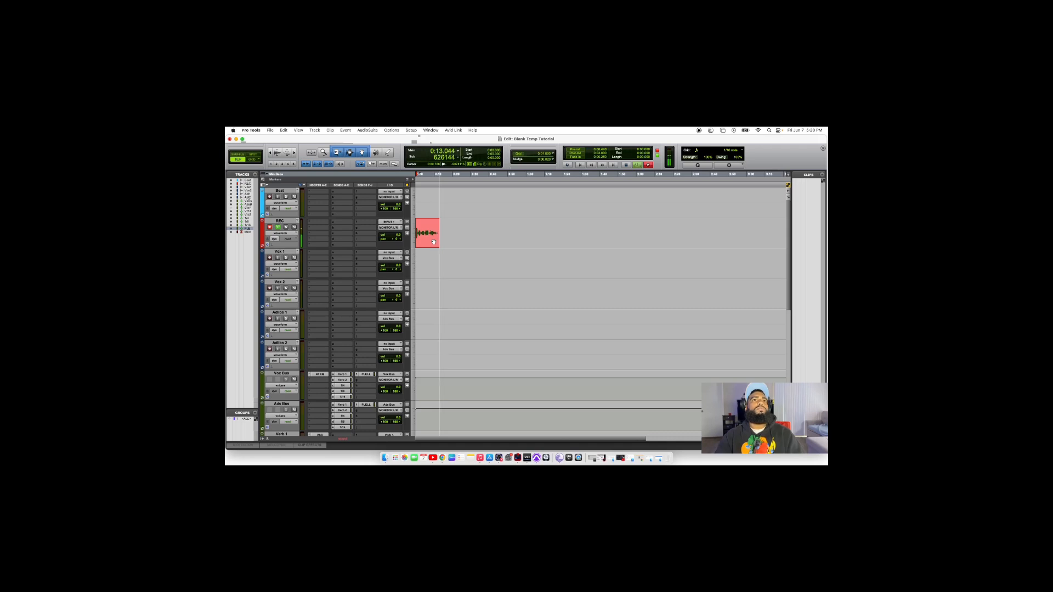
pyautogui.moveTo(433, 241); pyautogui.dragTo(433, 271)
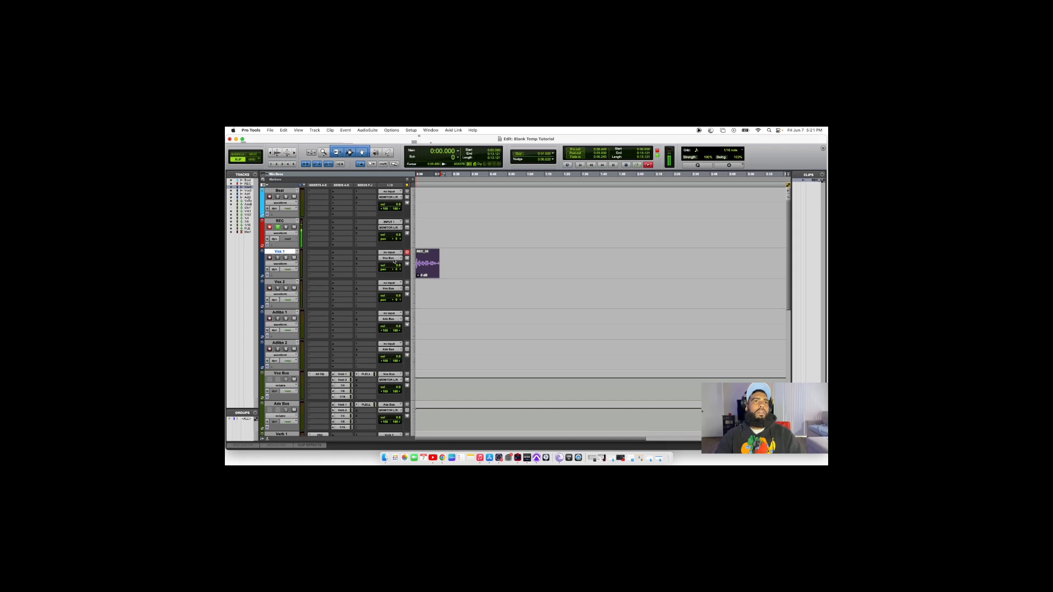
# Open the Vox Bus send to Verb 1 and raise its level while playing the vocal.
pyautogui.scroll(-2, 317, 327)
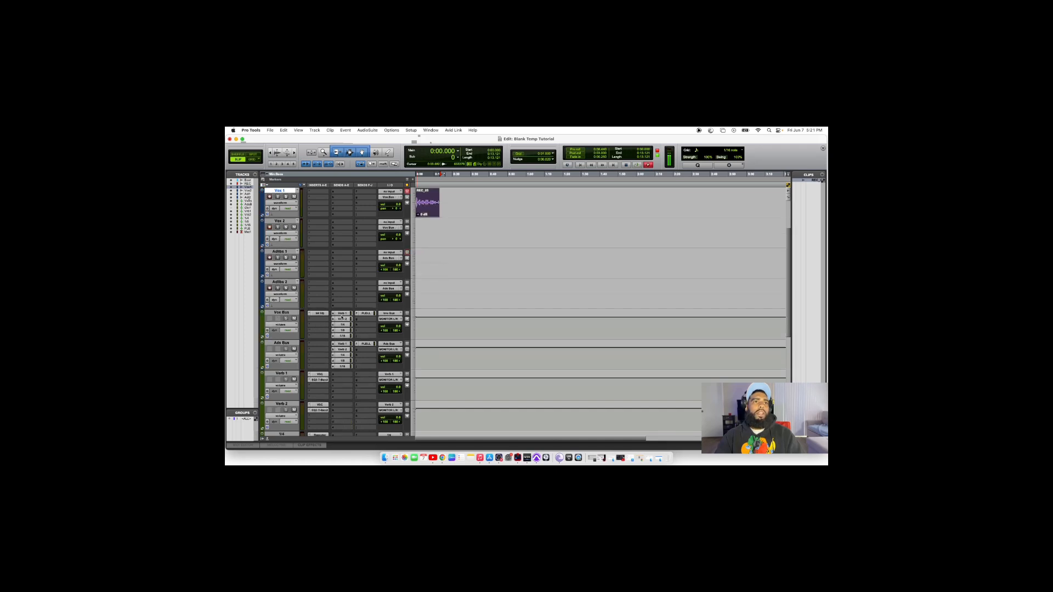
pyautogui.click(346, 314)
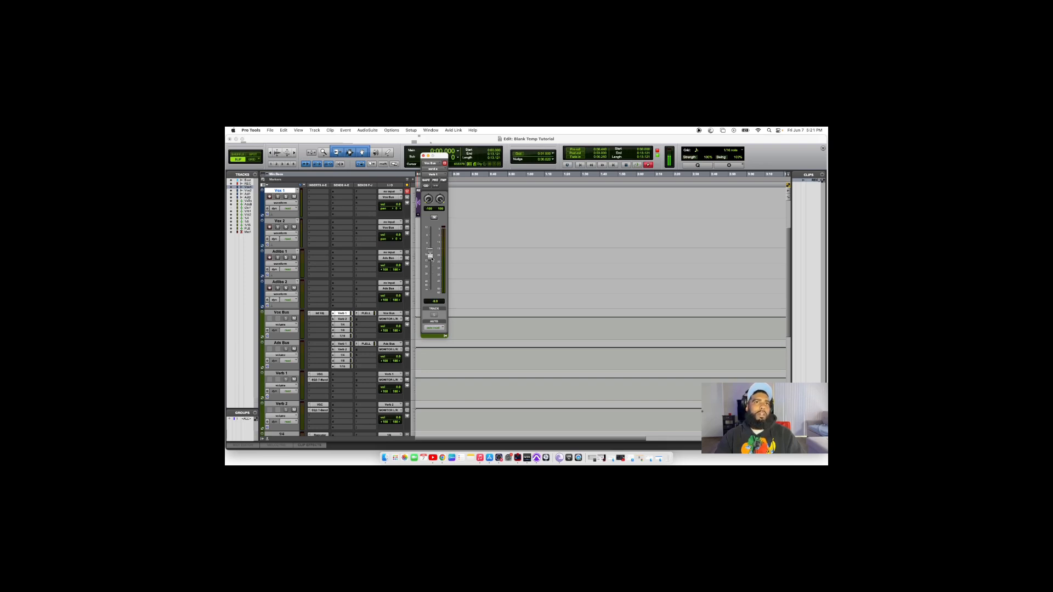
pyautogui.press('space')
pyautogui.moveTo(431, 258); pyautogui.dragTo(431, 244)
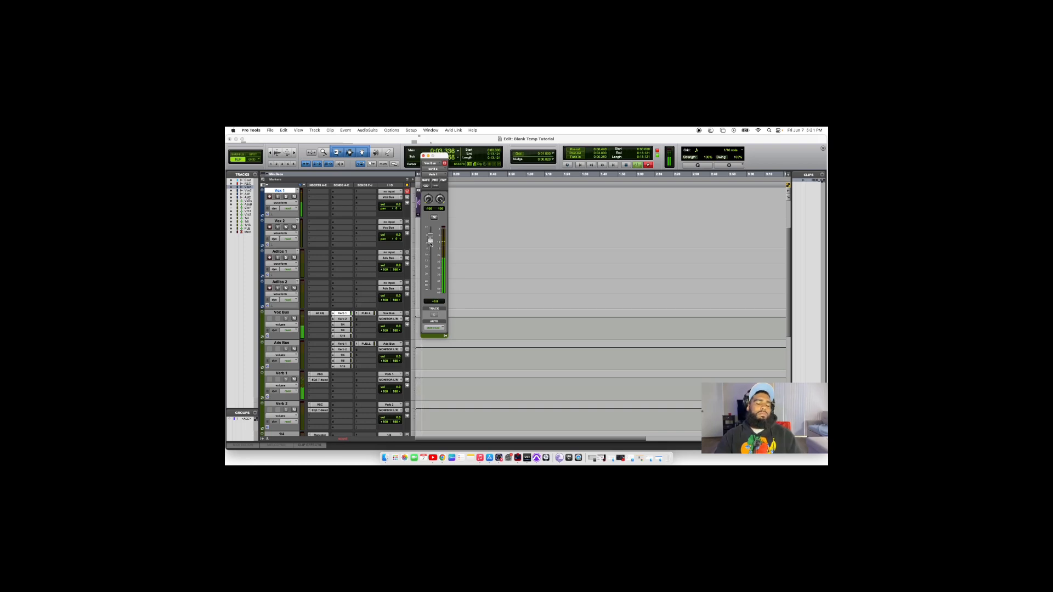
pyautogui.press('space')
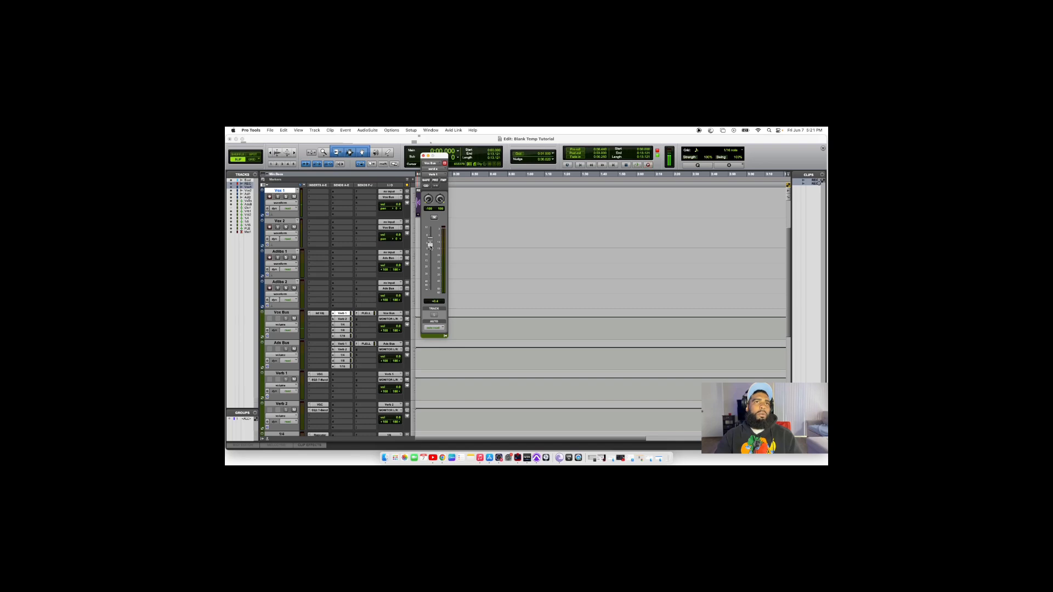
# Drop the Verb 1 send to silence, raise it gradually during playback, and return it to minus infinity.
pyautogui.moveTo(431, 247); pyautogui.dragTo(426, 307)
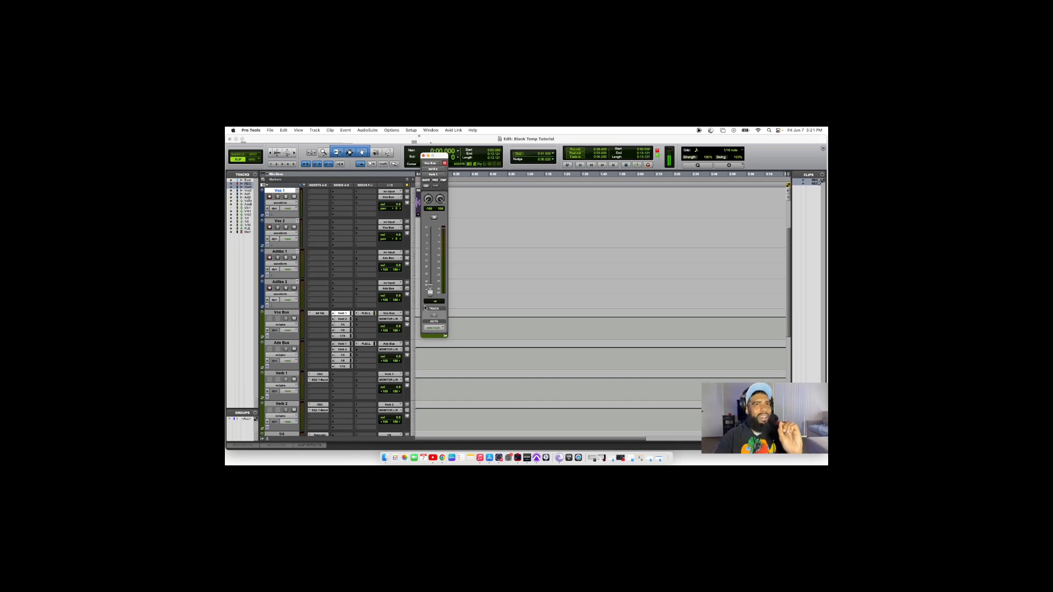
pyautogui.press('space')
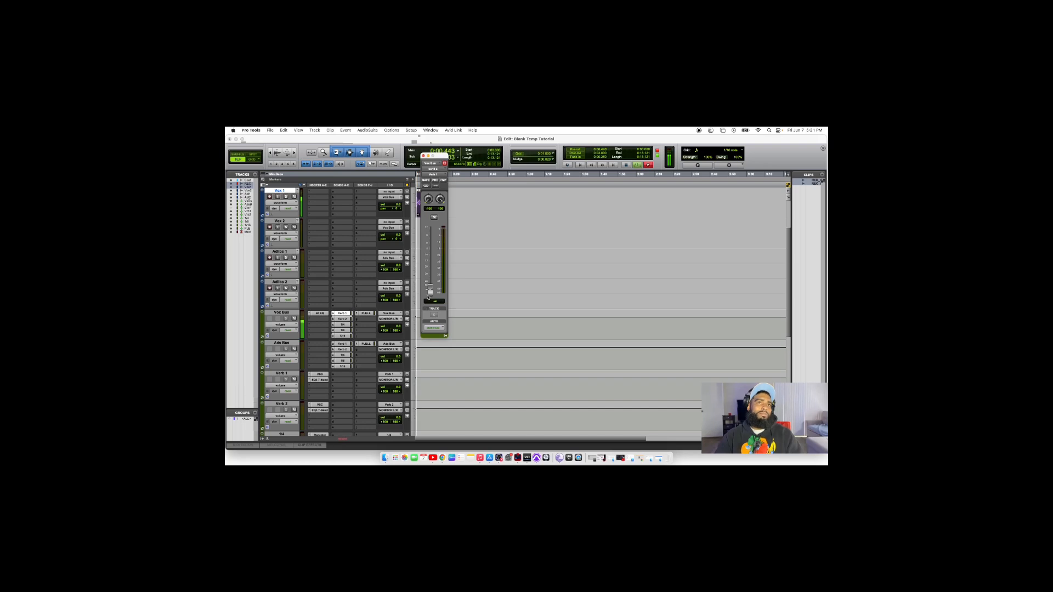
pyautogui.moveTo(431, 293); pyautogui.dragTo(431, 271)
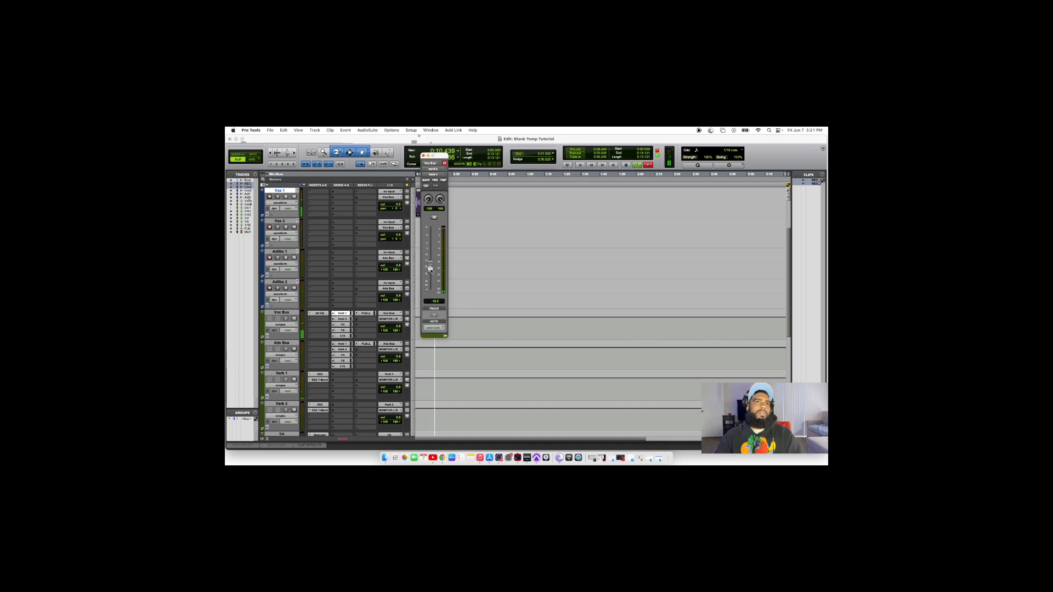
pyautogui.press('space')
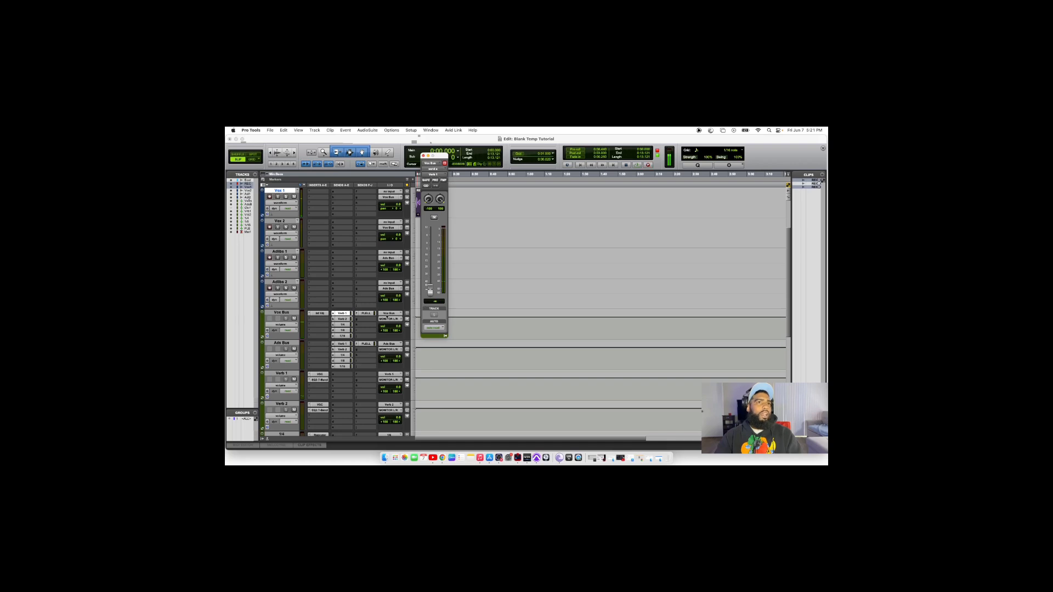
# Raise the Vox Bus send to Verb 2 to -2.7 dB while playing the vocal.
pyautogui.click(343, 319)
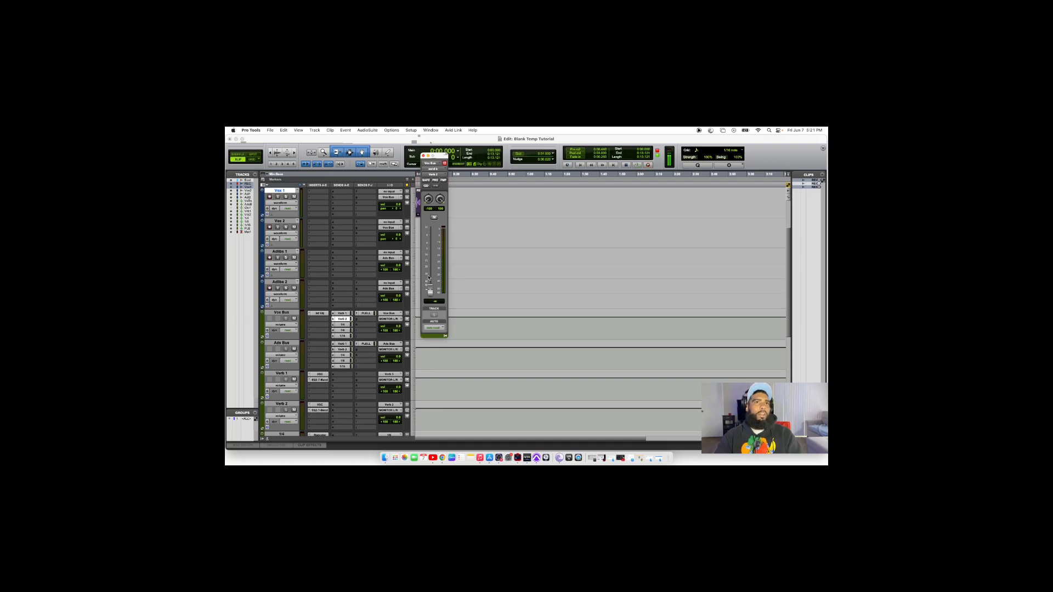
pyautogui.press('space')
pyautogui.moveTo(429, 292); pyautogui.dragTo(431, 245)
pyautogui.press('space')
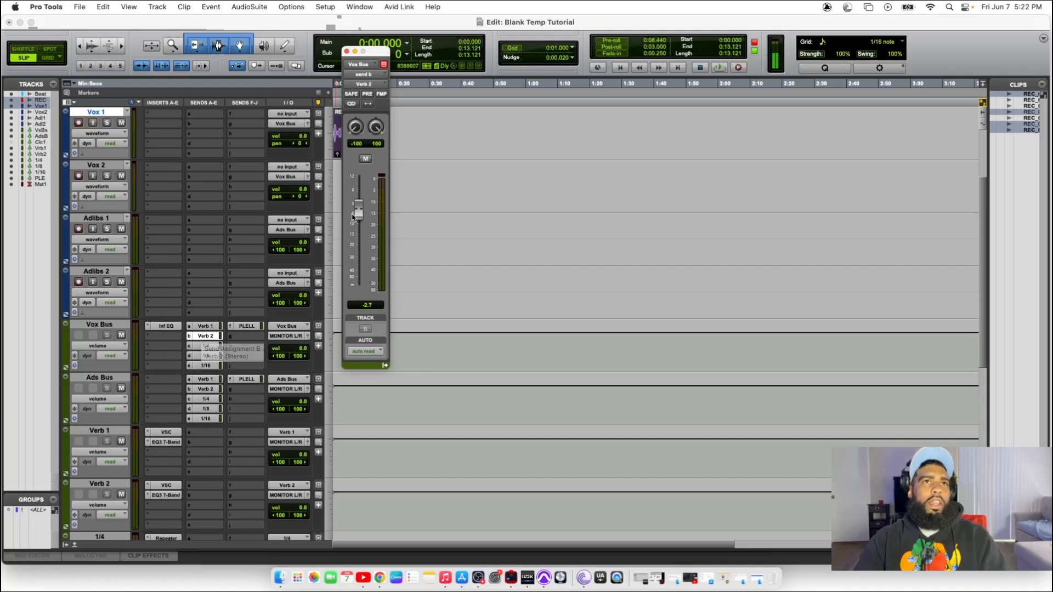
# Audition the Vox Bus 1/4 send during playback by raising it to +2.8 dB, and return it to minus infinity.
pyautogui.click(199, 348)
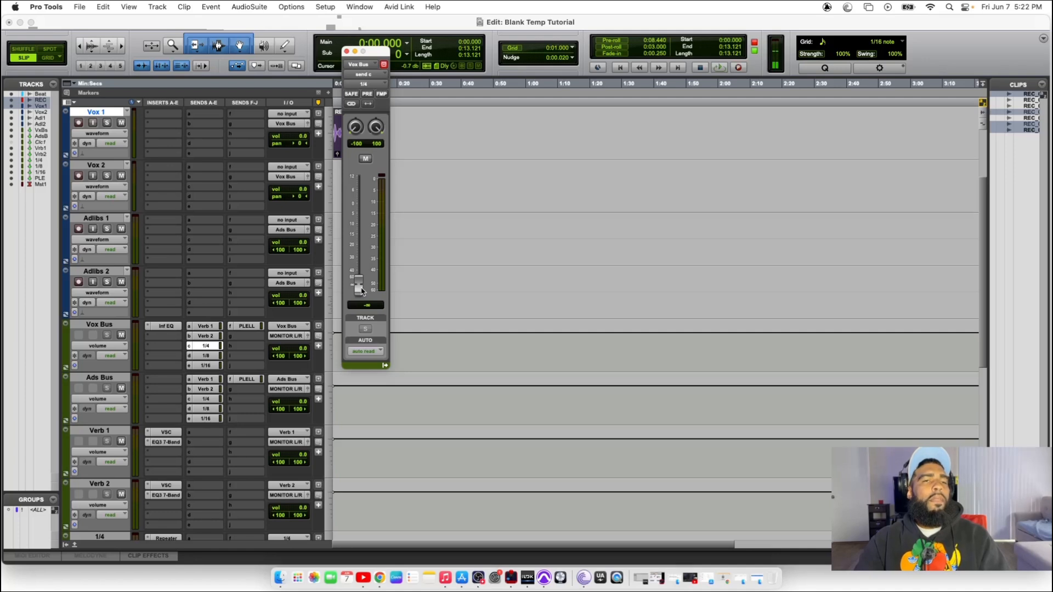
pyautogui.press('space')
pyautogui.moveTo(360, 286); pyautogui.dragTo(365, 203)
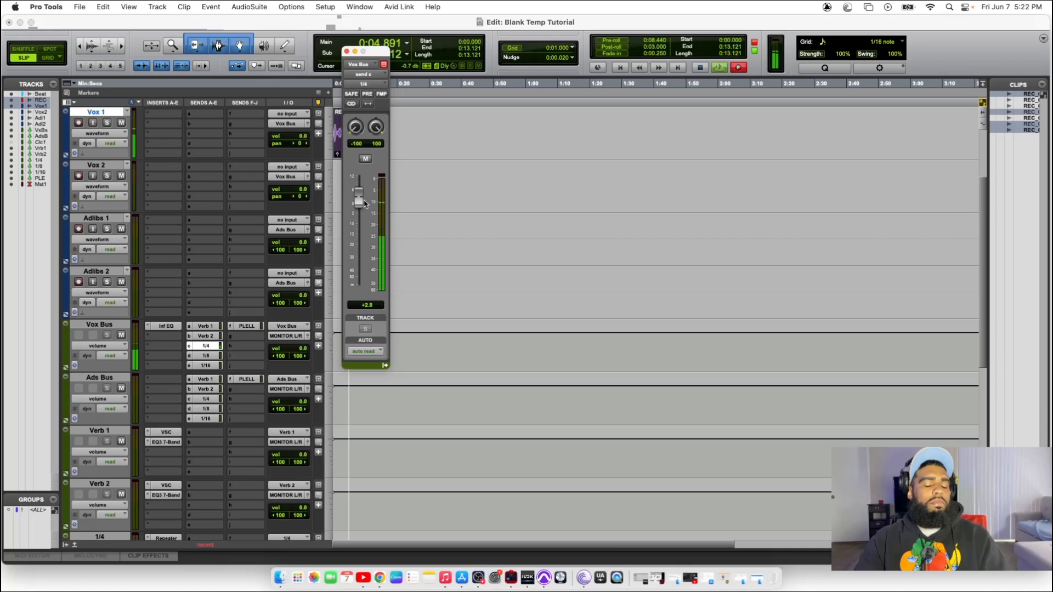
pyautogui.moveTo(364, 203); pyautogui.dragTo(359, 296)
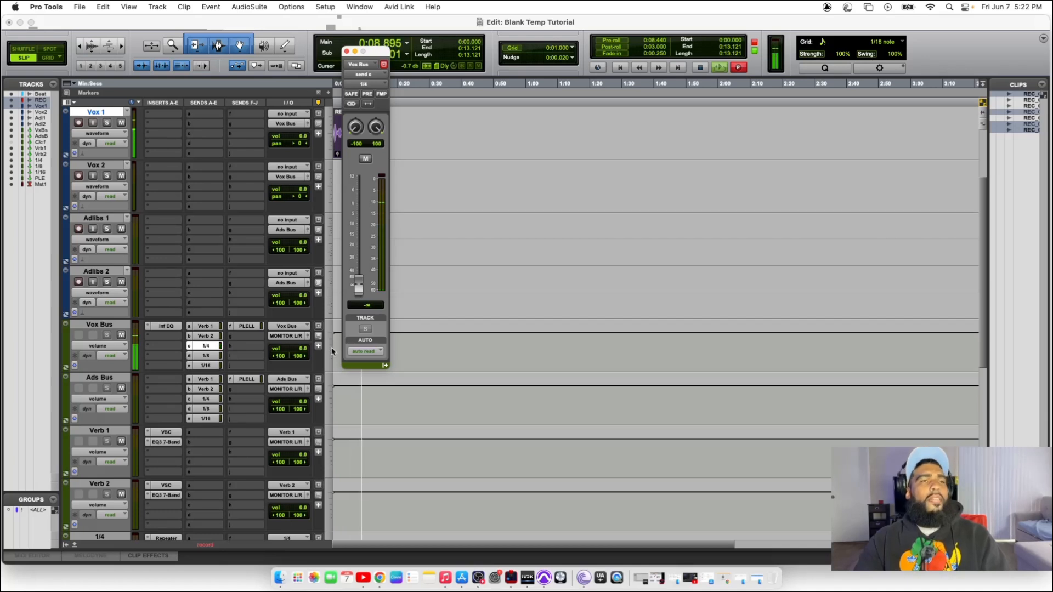
pyautogui.press('space')
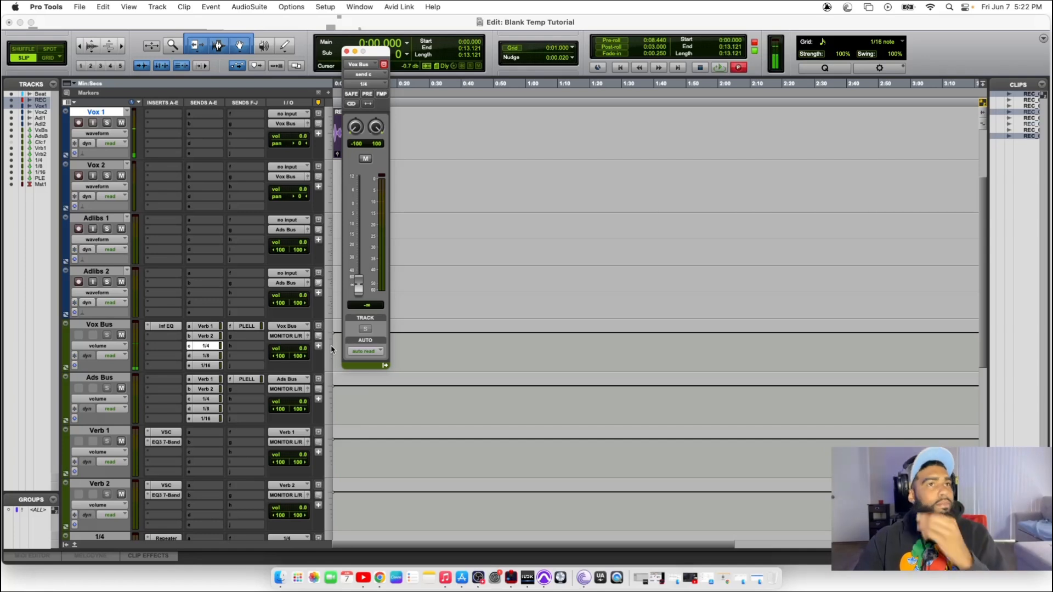
# Audition the Vox Bus PLELL send at +0.7 dB during playback, return it to minus infinity and close its window.
pyautogui.click(262, 326)
pyautogui.press('space')
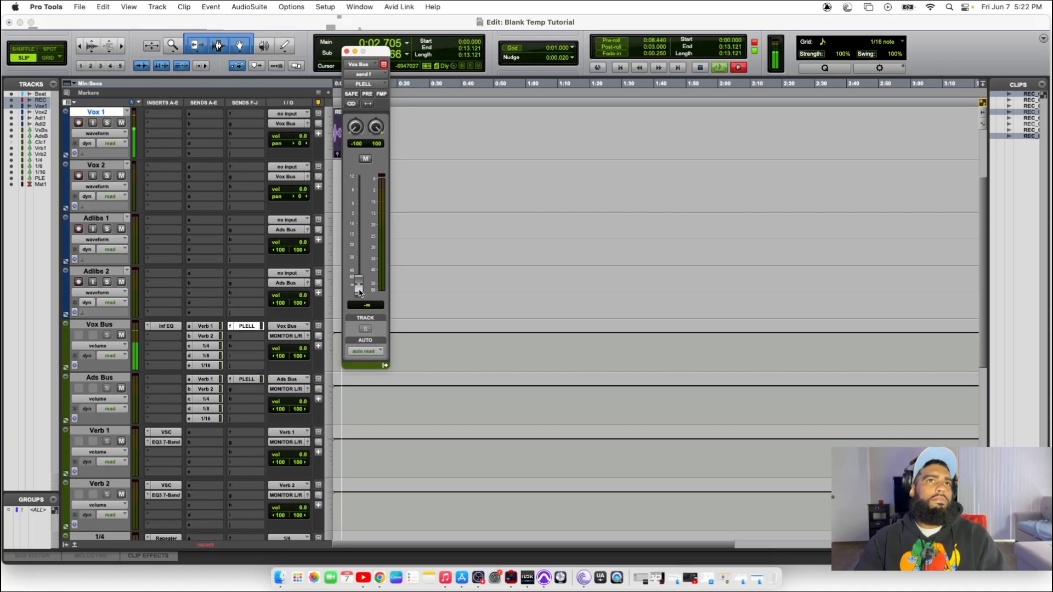
pyautogui.moveTo(359, 292); pyautogui.dragTo(362, 210)
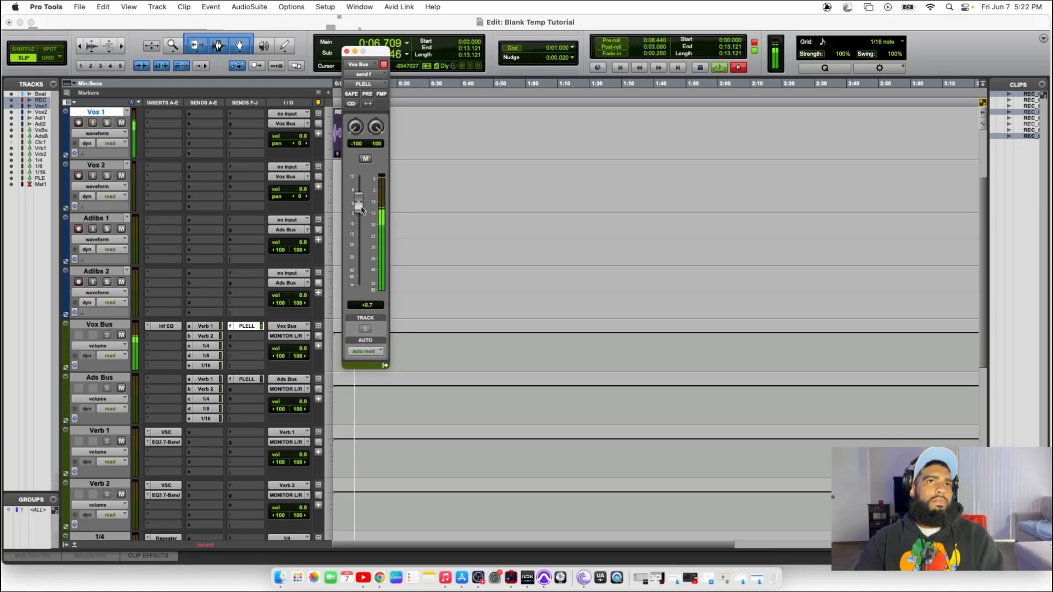
pyautogui.press('space')
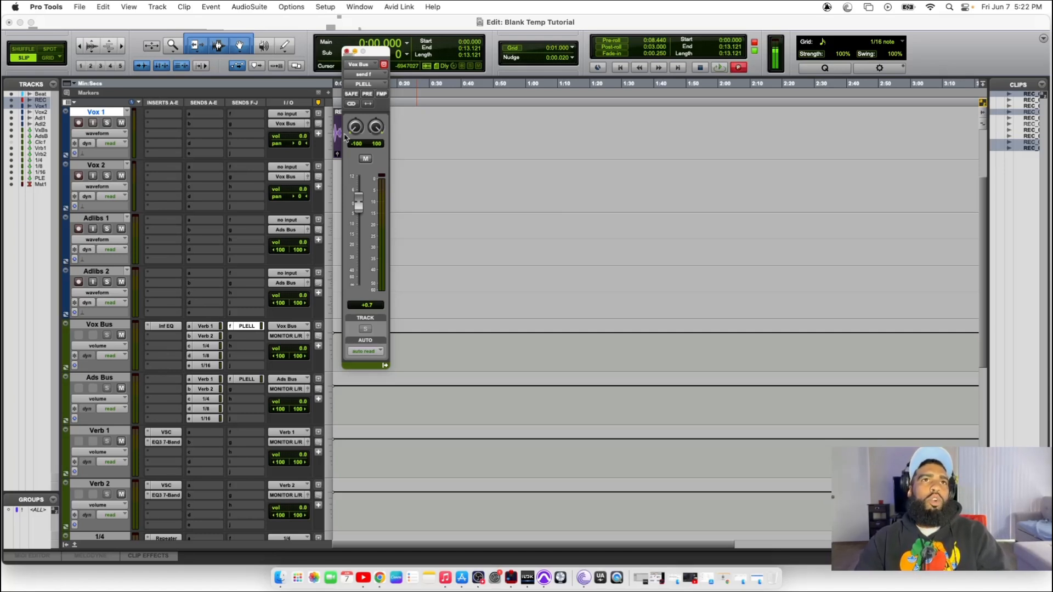
pyautogui.moveTo(360, 204); pyautogui.dragTo(359, 288)
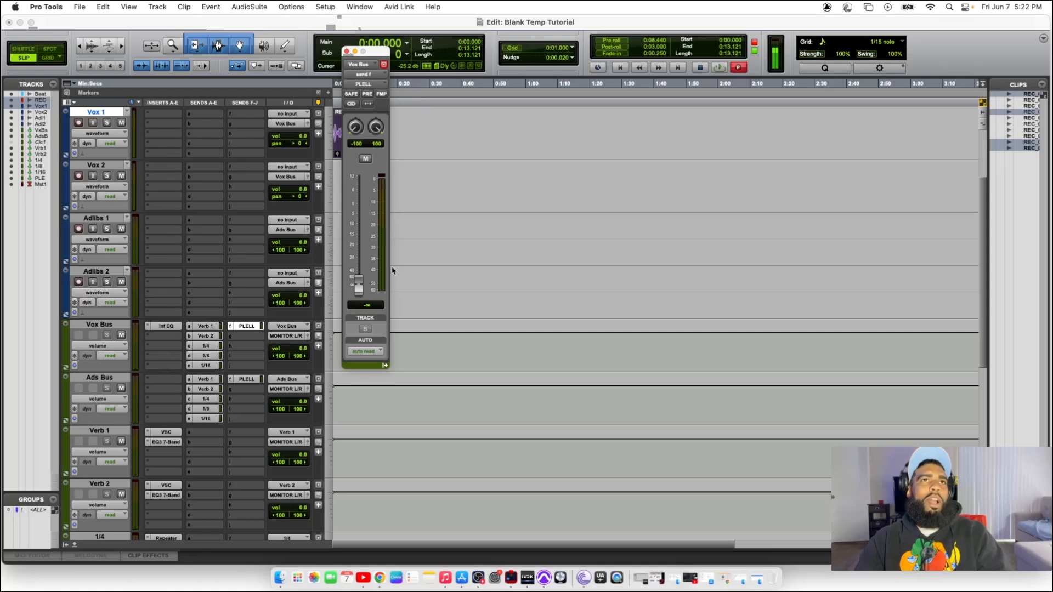
pyautogui.click(347, 52)
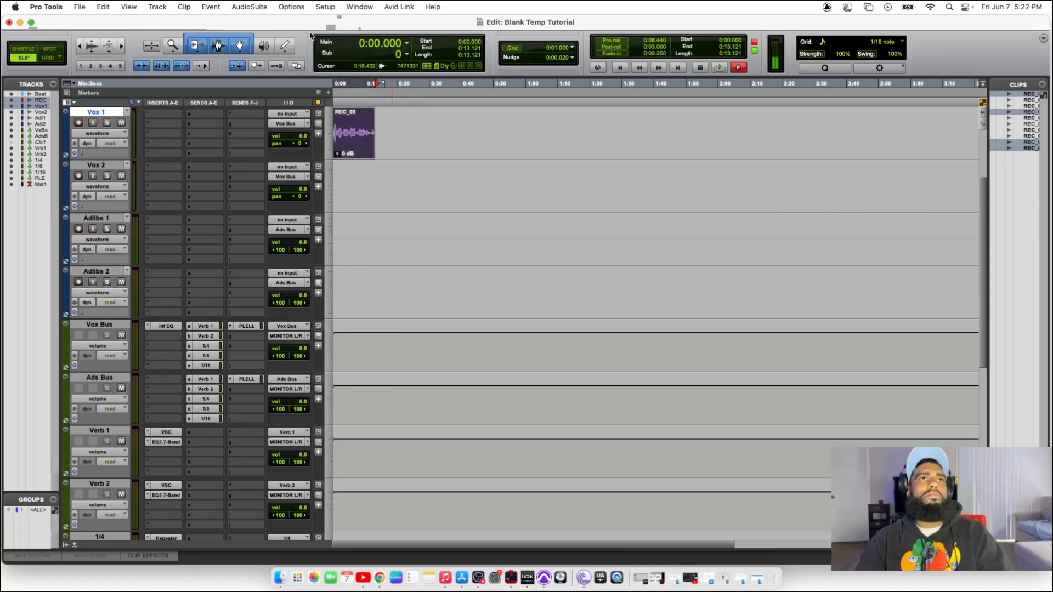
# Delete all the recorded test clips from the REC and Vox 1 tracks.
pyautogui.scroll(4, 341, 204)
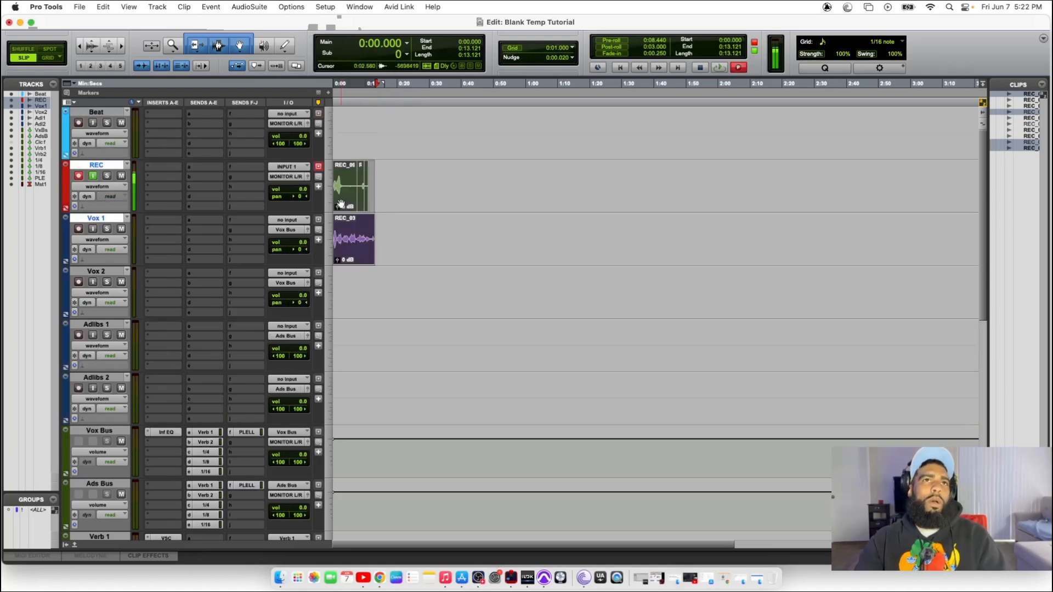
pyautogui.moveTo(383, 227); pyautogui.dragTo(317, 164)
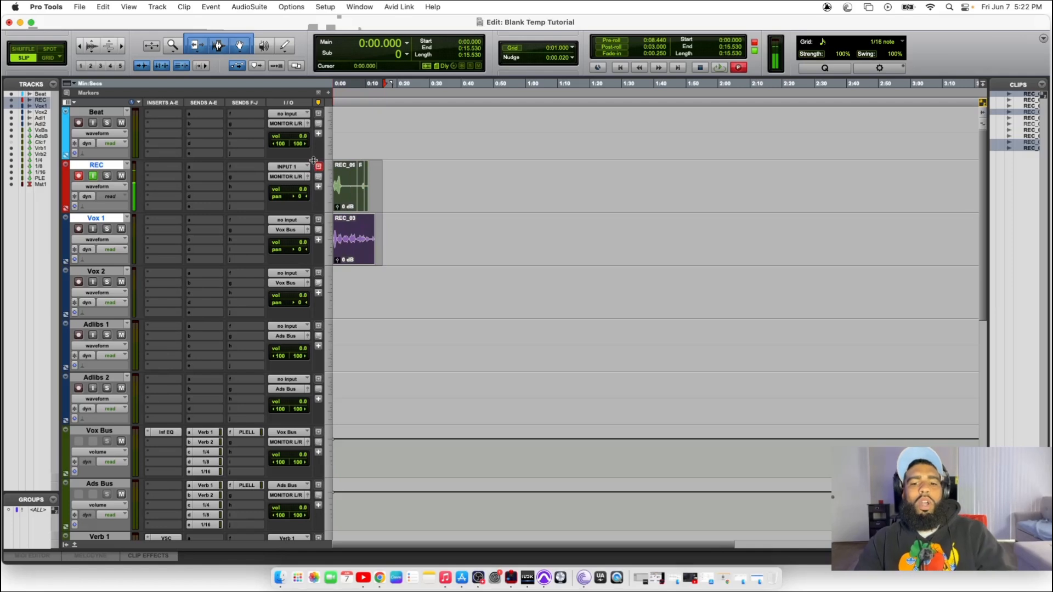
pyautogui.press('BackSpace')
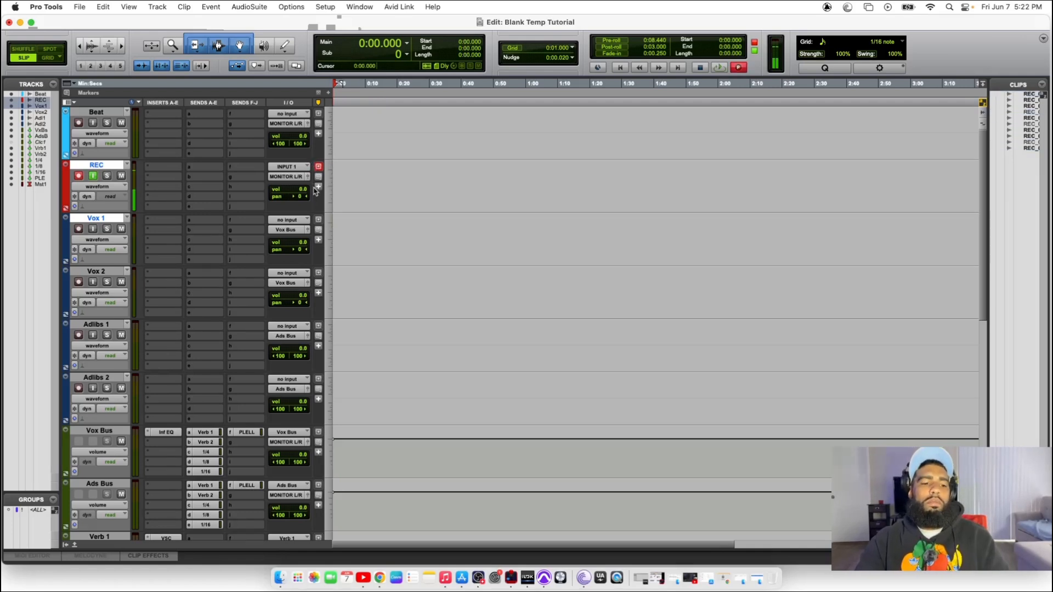
pyautogui.scroll(-1, 255, 436)
pyautogui.scroll(-1, 255, 436)
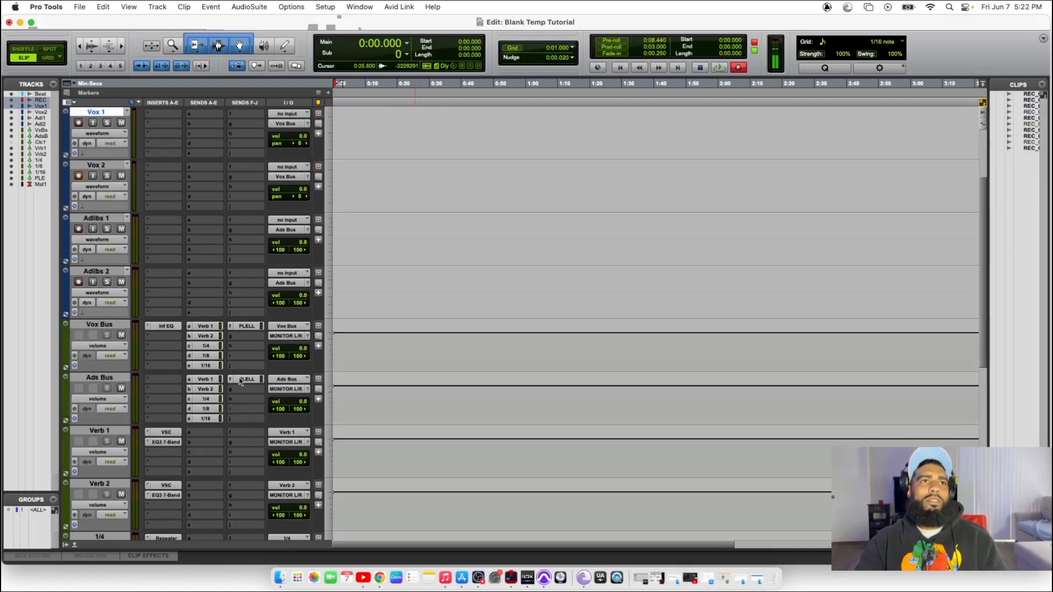
pyautogui.scroll(2, 364, 329)
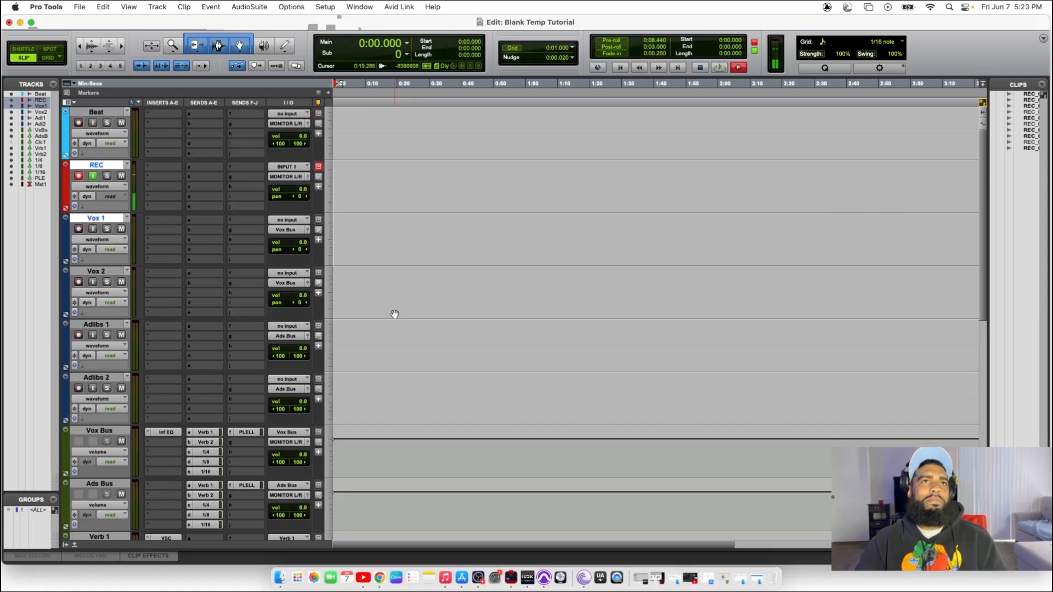
pyautogui.scroll(-1, 200, 220)
pyautogui.scroll(1, 431, 233)
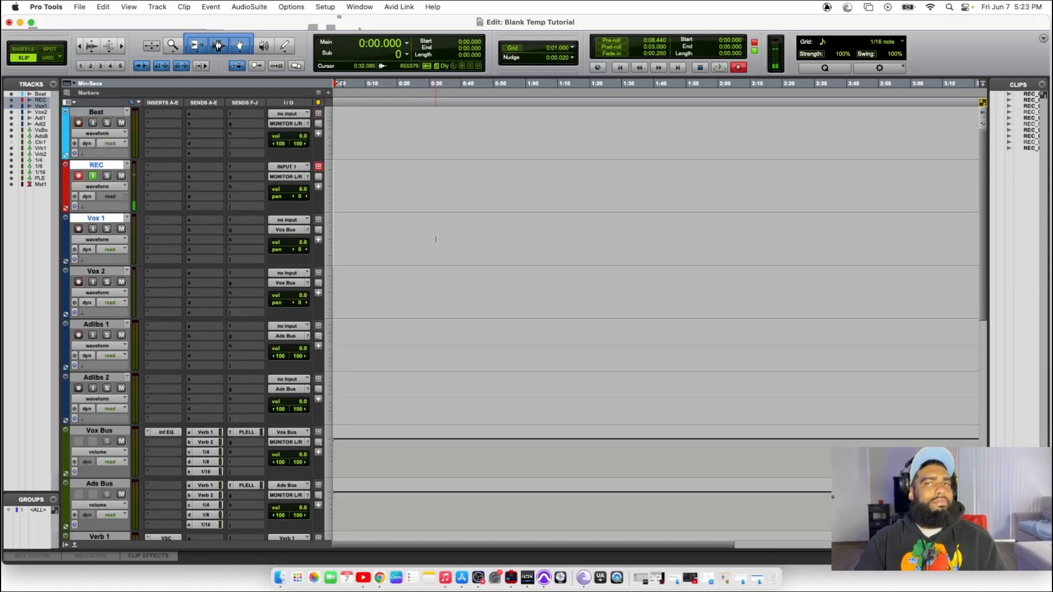